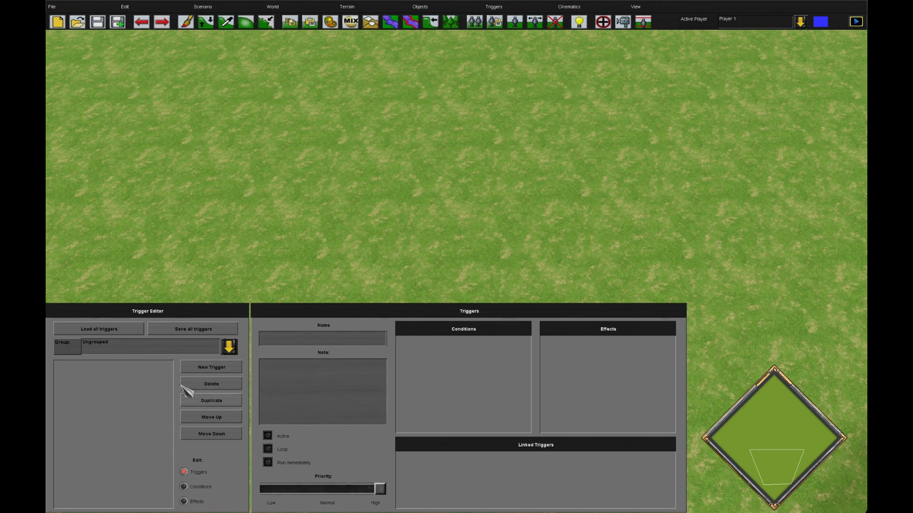
# - Create a new trigger, look over its default conditions, and display its effects for editing
pyautogui.click(233, 374)
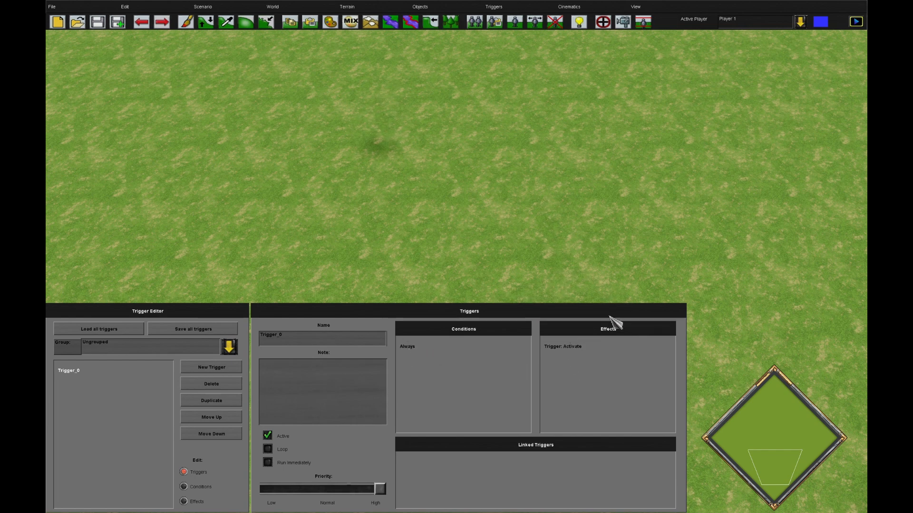
pyautogui.press('Down')
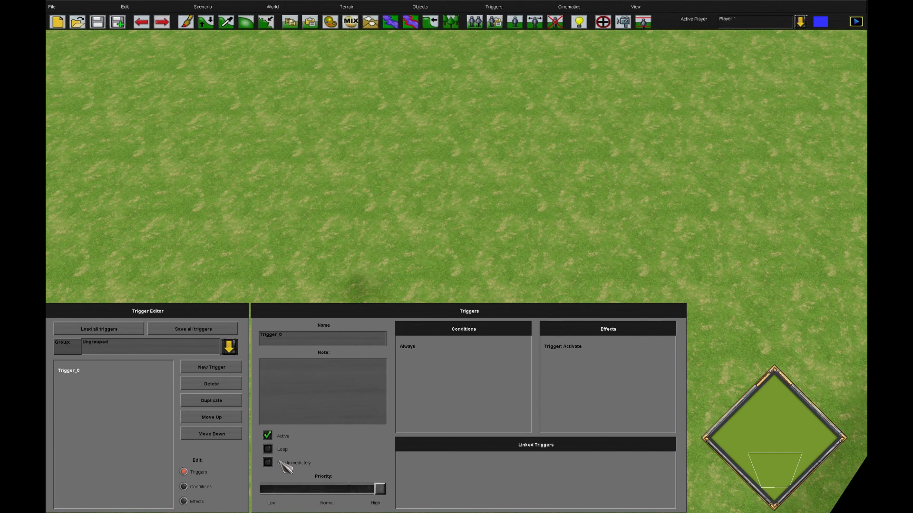
pyautogui.press('Up')
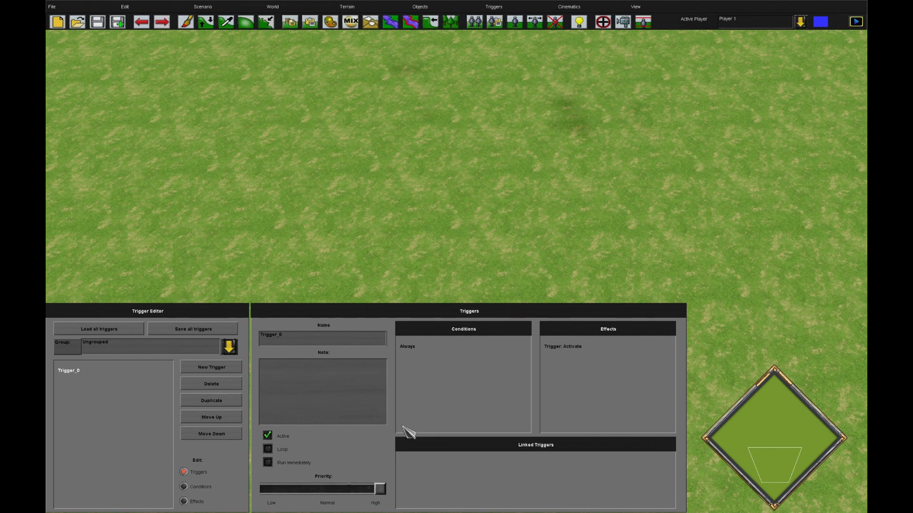
pyautogui.click(189, 489)
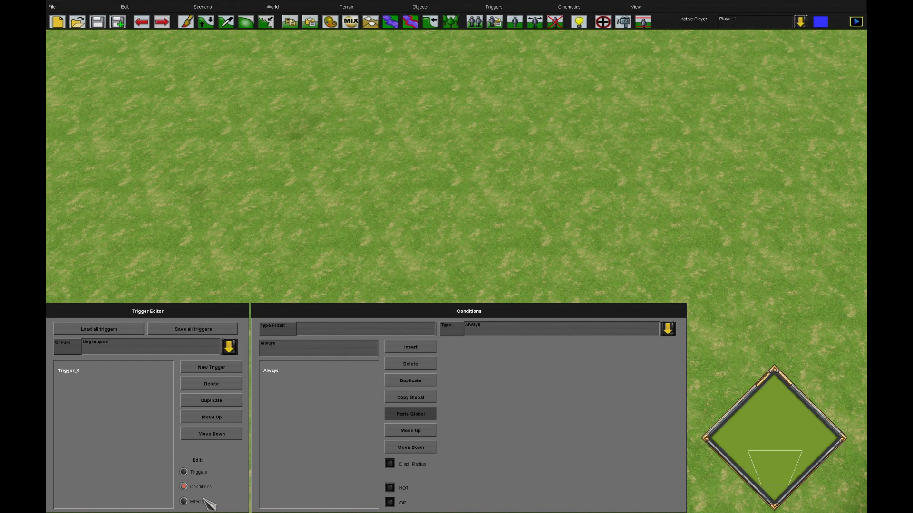
pyautogui.click(184, 502)
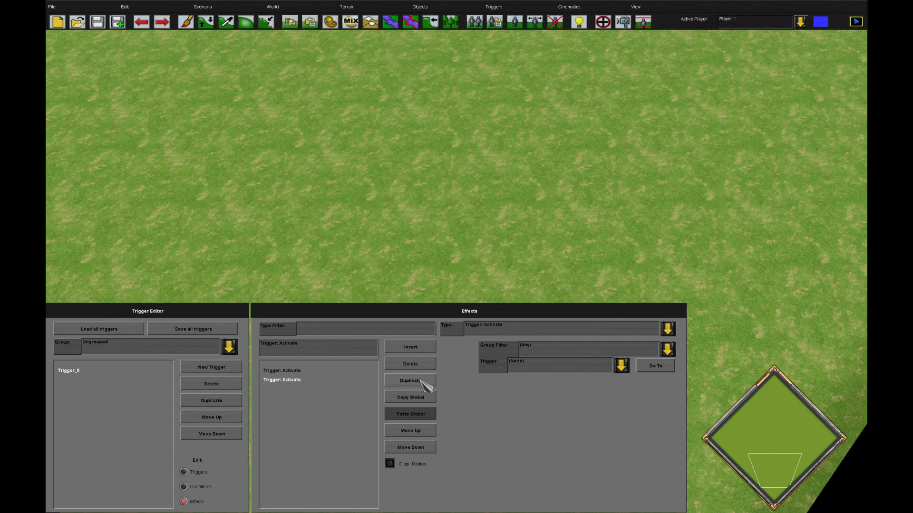
# - Try reordering the duplicated Trigger: Activate effects up and down the list, and delete the duplicate
pyautogui.click(424, 433)
pyautogui.click(425, 447)
pyautogui.click(420, 434)
pyautogui.click(421, 447)
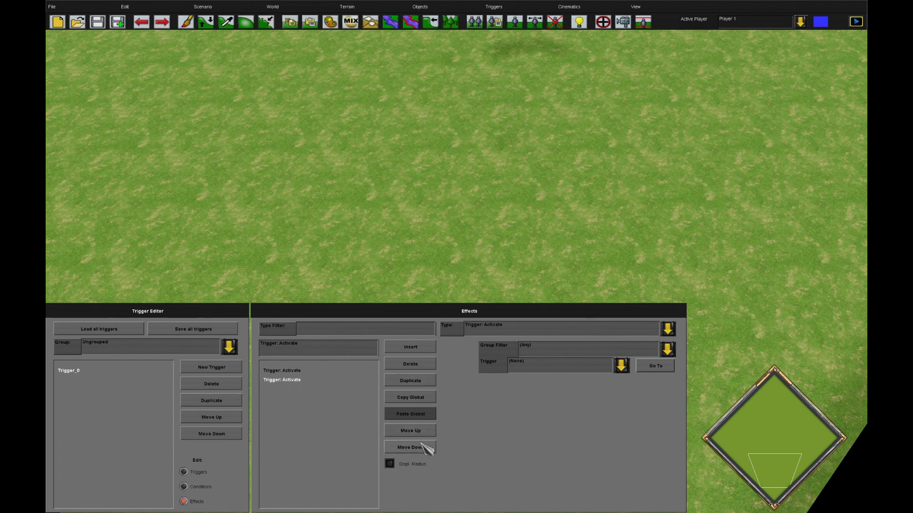
pyautogui.click(430, 369)
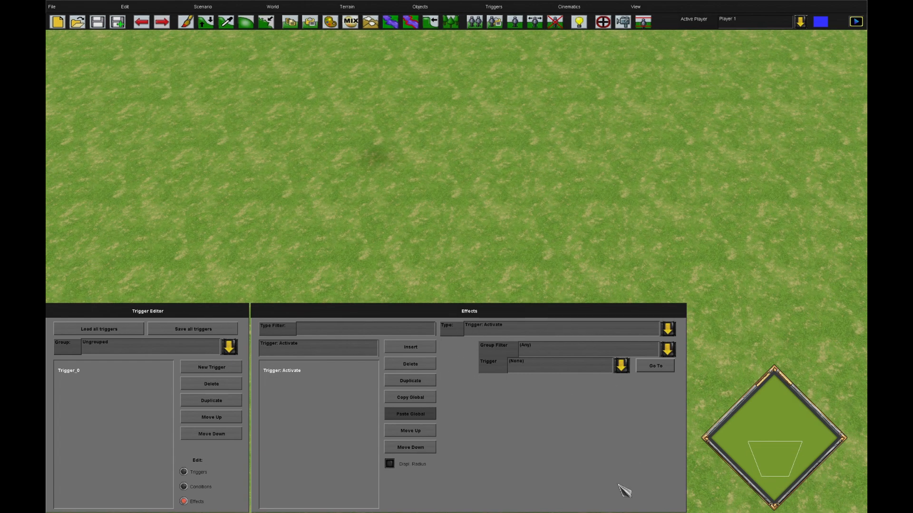
# - Filter the effect types by "god power" and change the trigger's effect to God Power: Grant to Player
pyautogui.click(668, 330)
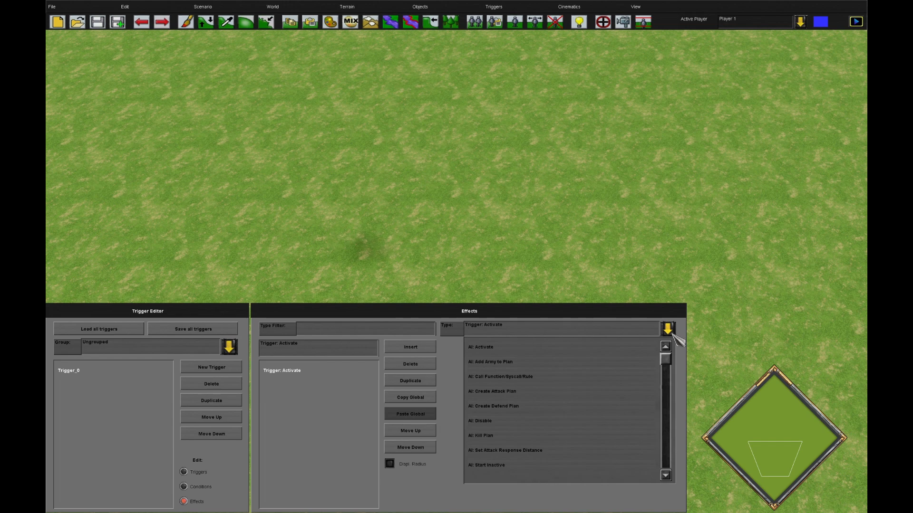
pyautogui.moveTo(661, 356); pyautogui.dragTo(670, 286)
pyautogui.click(390, 337)
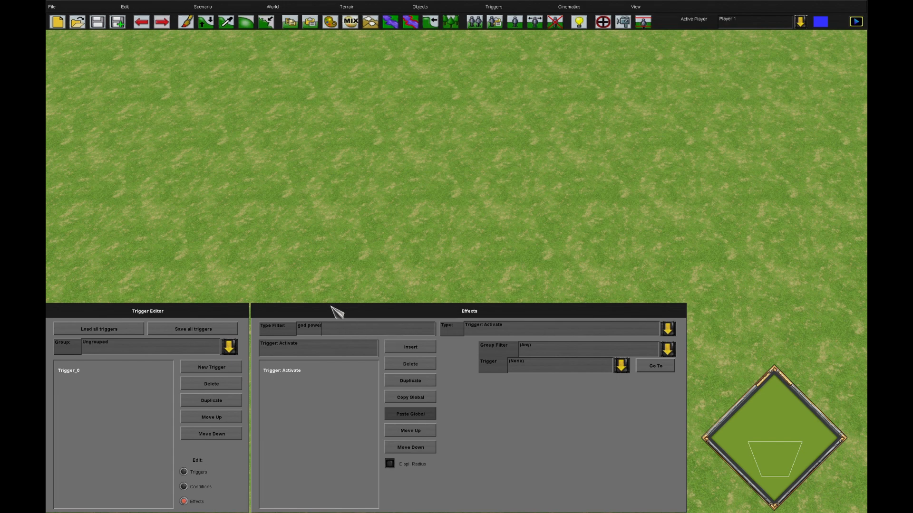
pyautogui.click(508, 335)
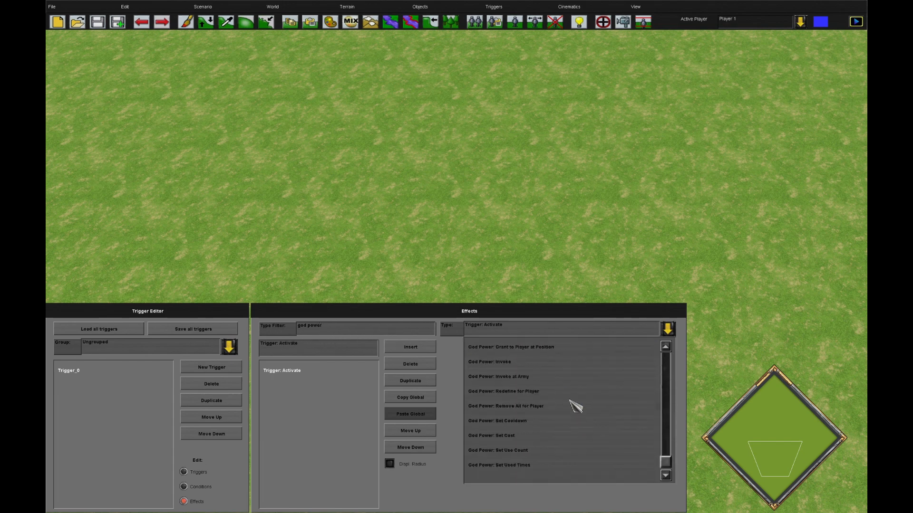
pyautogui.scroll(2, 559, 423)
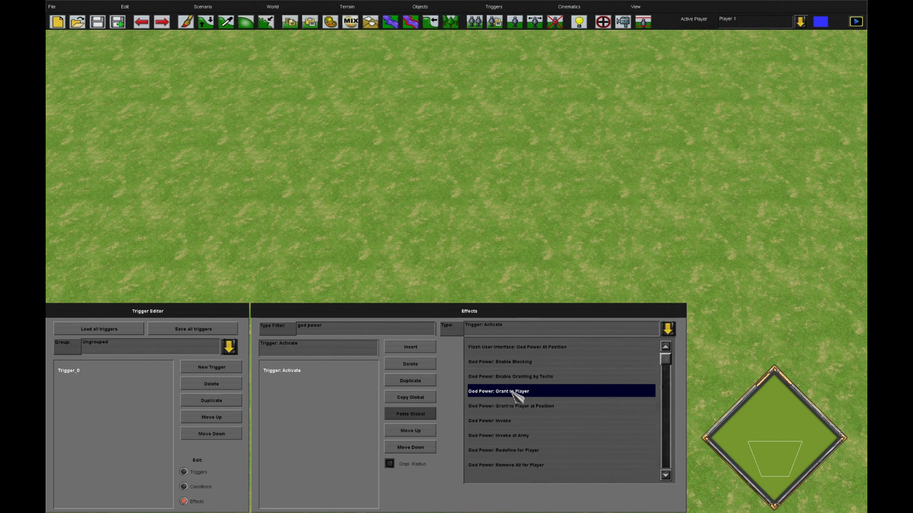
pyautogui.click(539, 399)
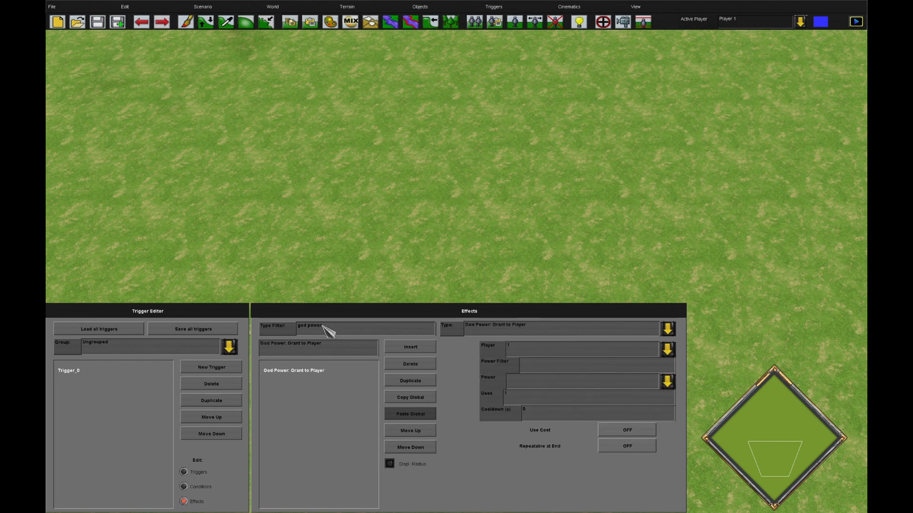
# - Insert a second effect to browse the unfiltered effect types, and delete that extra effect
pyautogui.click(418, 350)
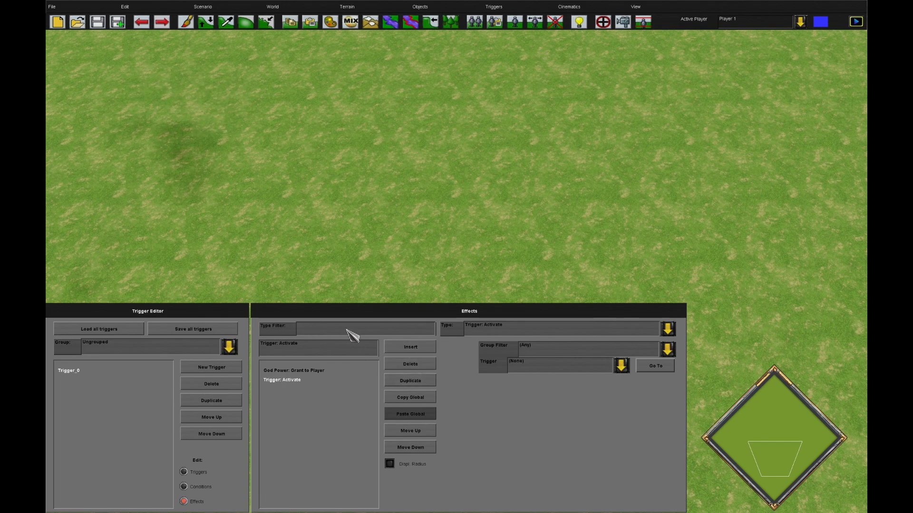
pyautogui.click(472, 333)
pyautogui.moveTo(666, 360); pyautogui.dragTo(665, 328)
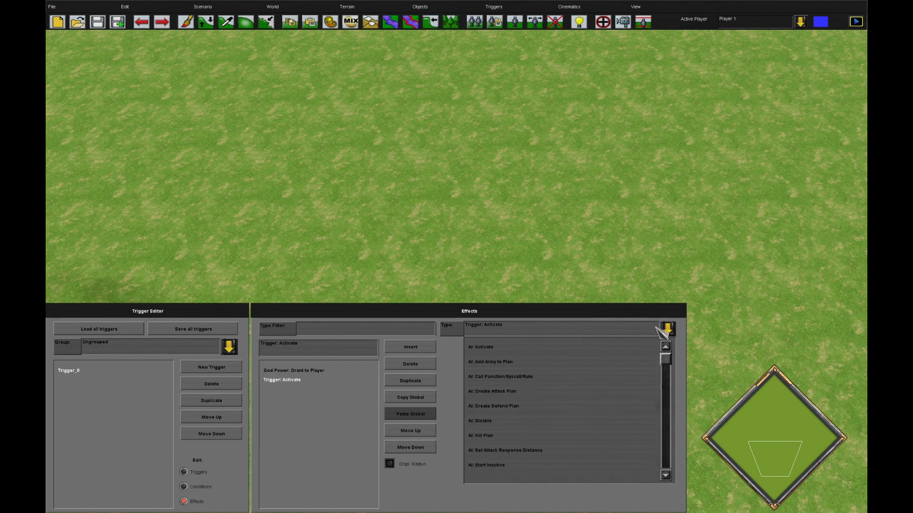
pyautogui.click(399, 362)
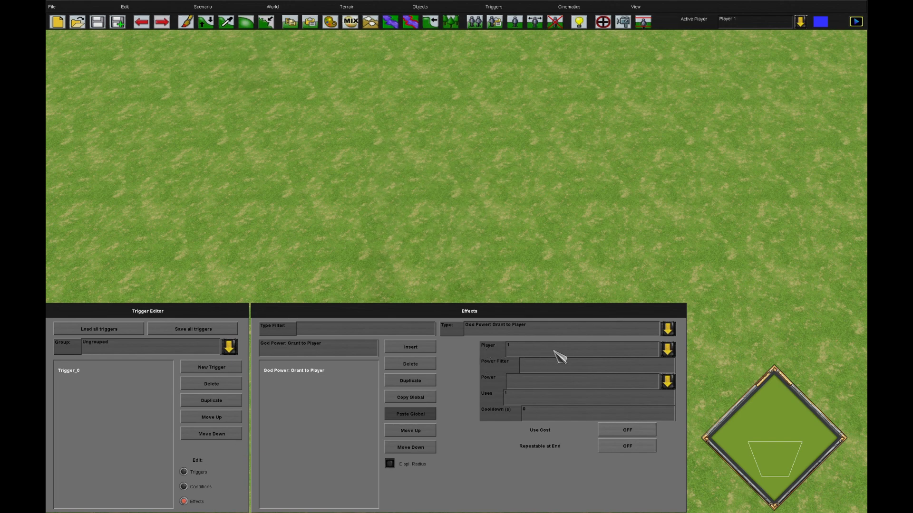
# - Set the granted god power to Carnivora and return to the trigger overview
pyautogui.click(559, 380)
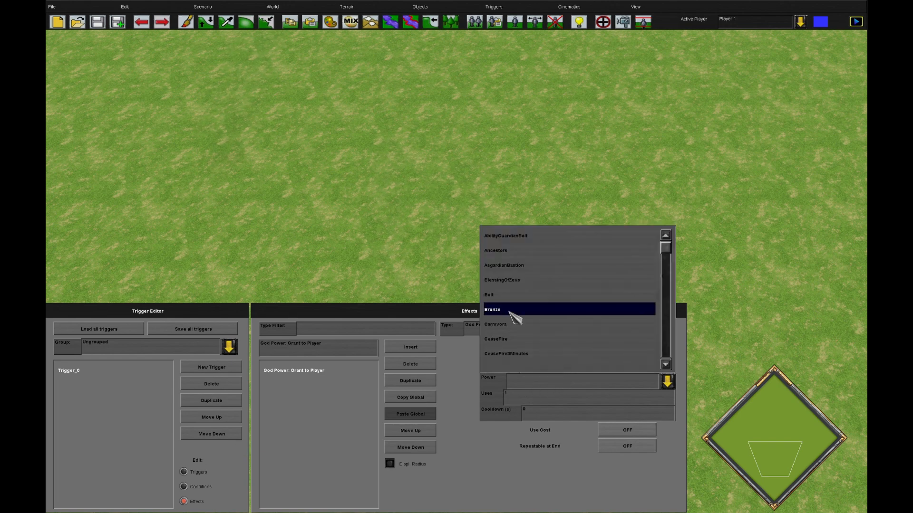
pyautogui.click(519, 325)
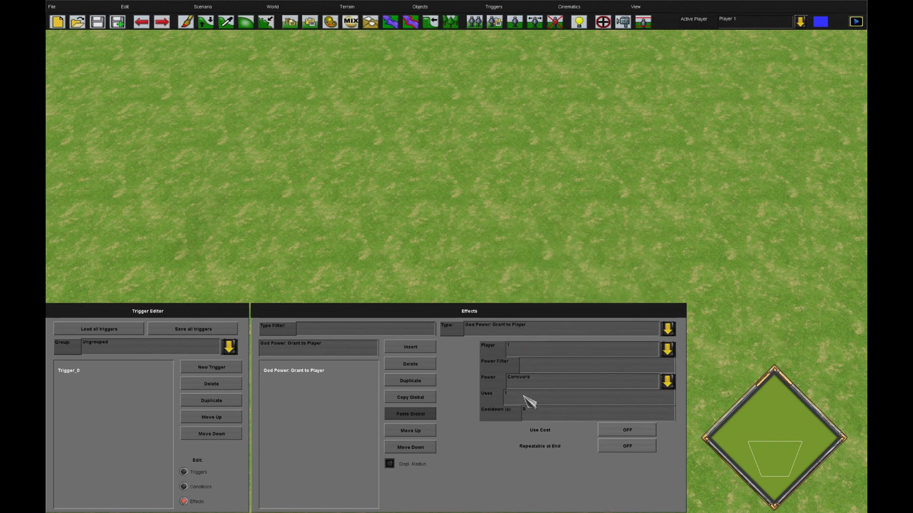
pyautogui.click(202, 473)
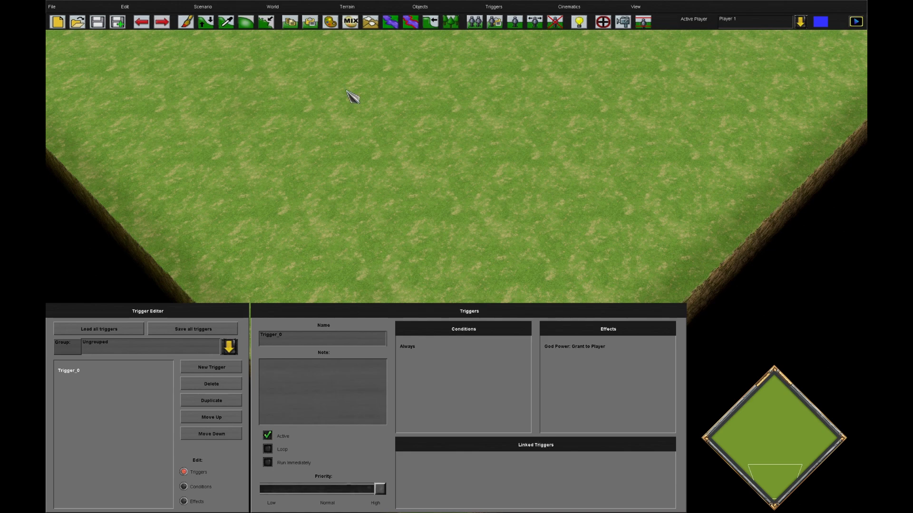
# - Playtest the scenario to check the granted Carnivora god power, and quit back to the editor
pyautogui.click(254, 9)
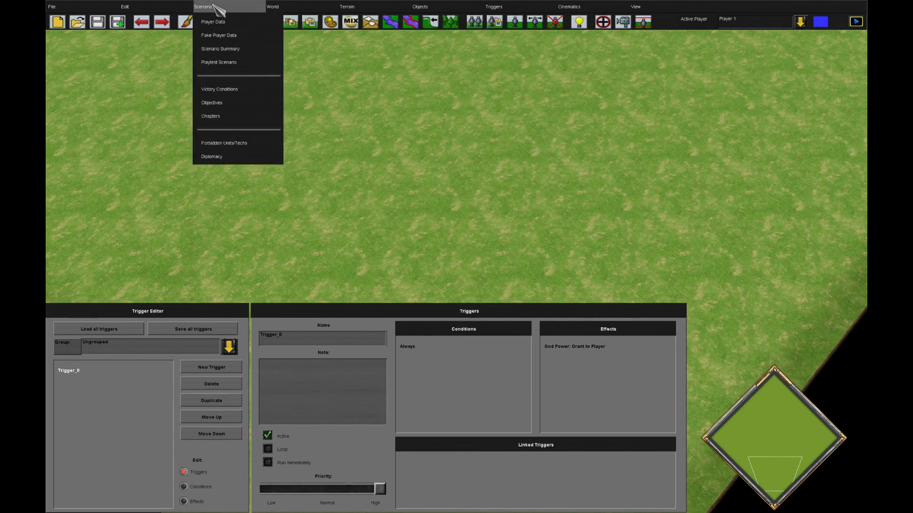
pyautogui.click(247, 63)
pyautogui.click(507, 239)
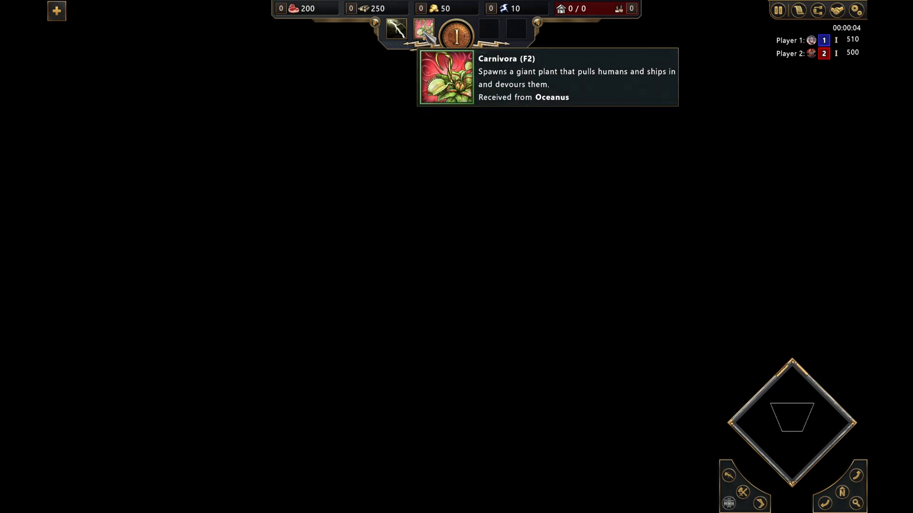
pyautogui.press('Escape')
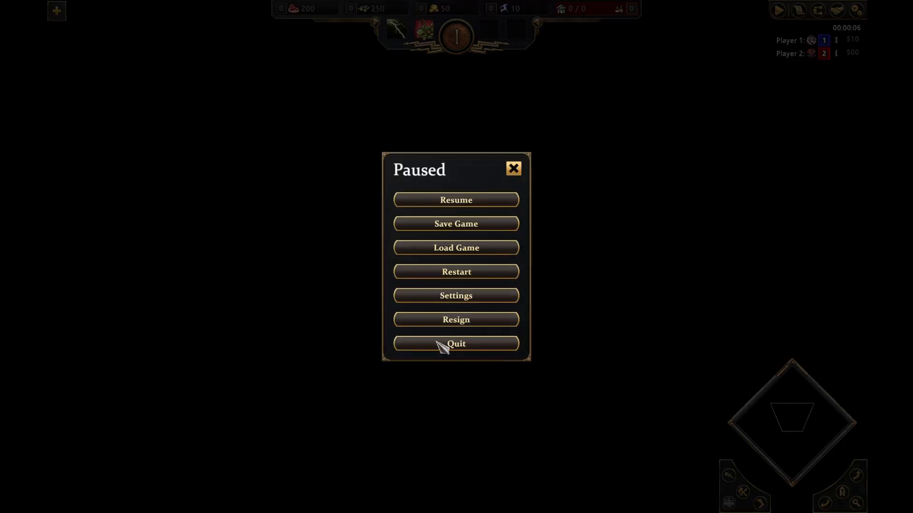
pyautogui.click(433, 345)
pyautogui.click(430, 281)
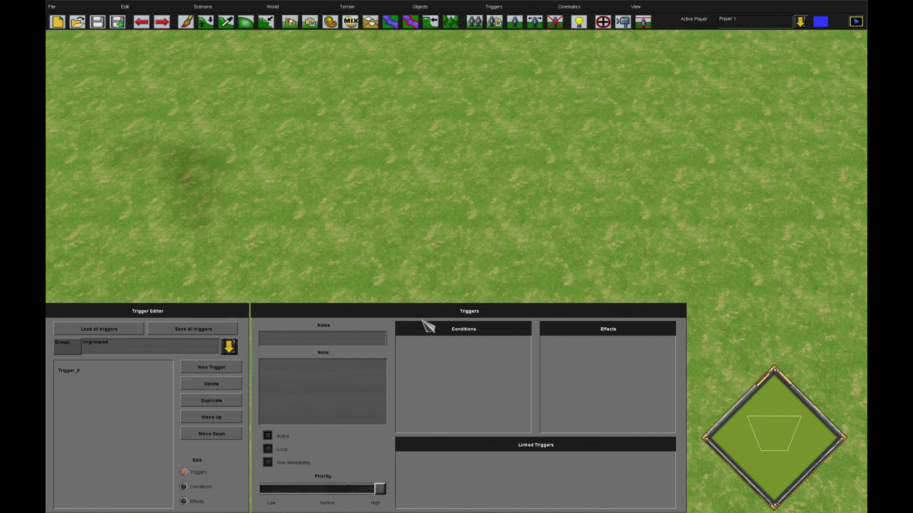
# - Change the condition of Trigger_0 from Always to Timer: Seconds and return to the trigger overview
pyautogui.click(98, 373)
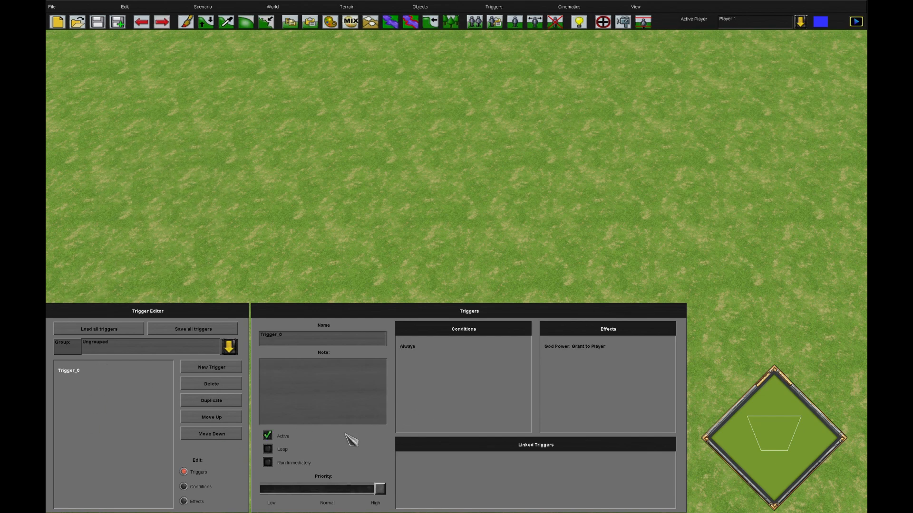
pyautogui.click(183, 487)
pyautogui.click(586, 326)
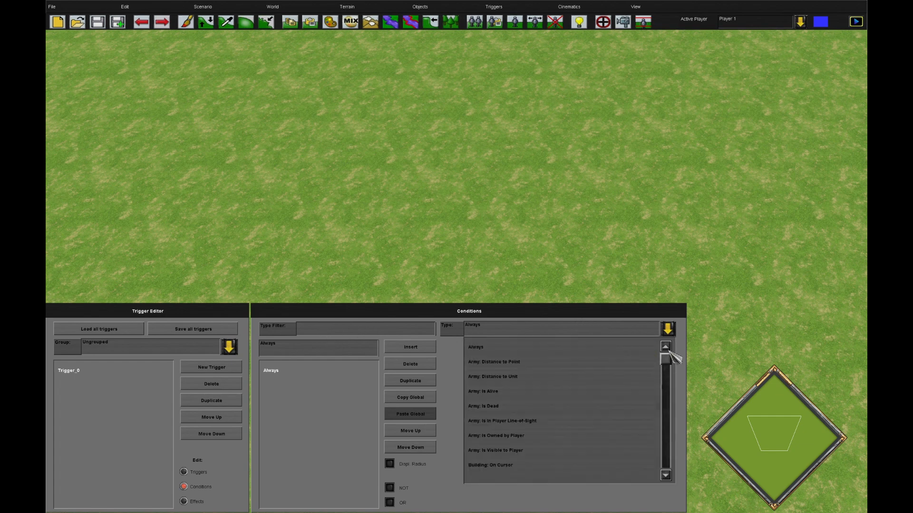
pyautogui.moveTo(665, 360); pyautogui.dragTo(667, 423)
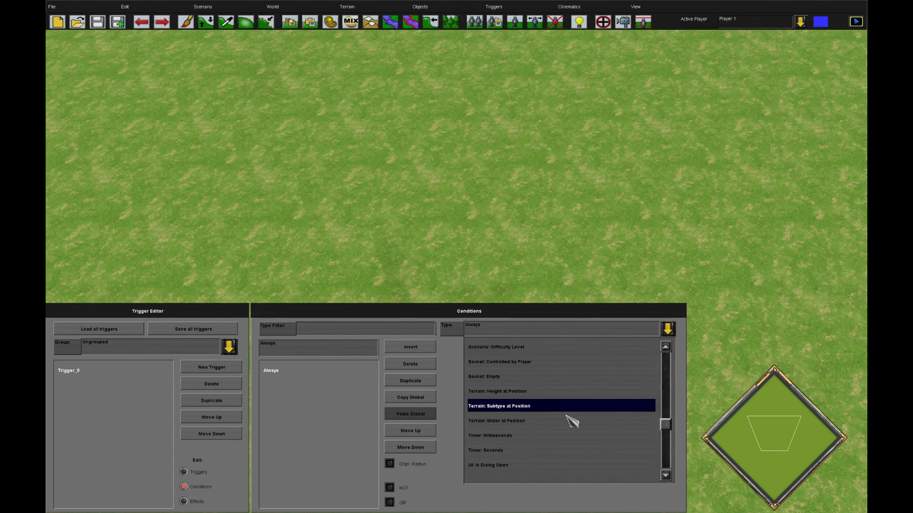
pyautogui.click(554, 452)
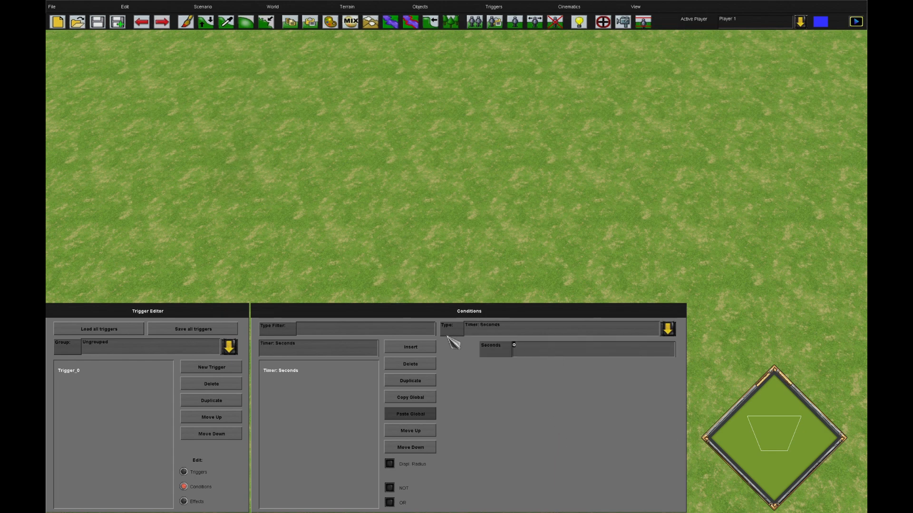
pyautogui.click(185, 472)
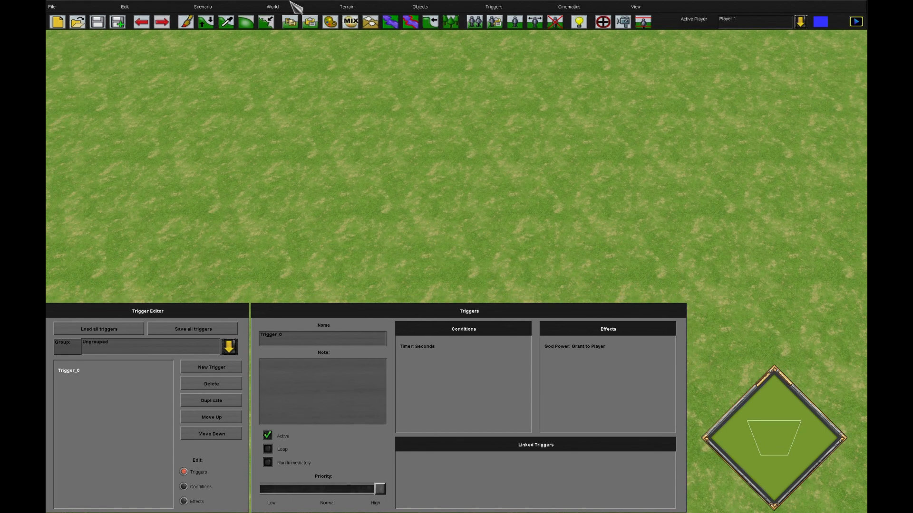
# - Playtest the scenario with the timer condition as Player 1 at Standard difficulty, and quit back to the editor
pyautogui.click(203, 7)
pyautogui.click(249, 72)
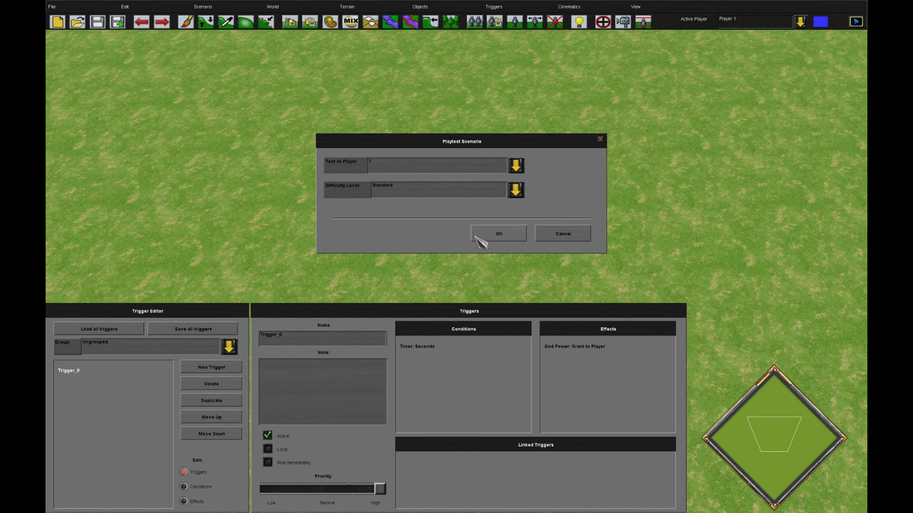
pyautogui.click(494, 233)
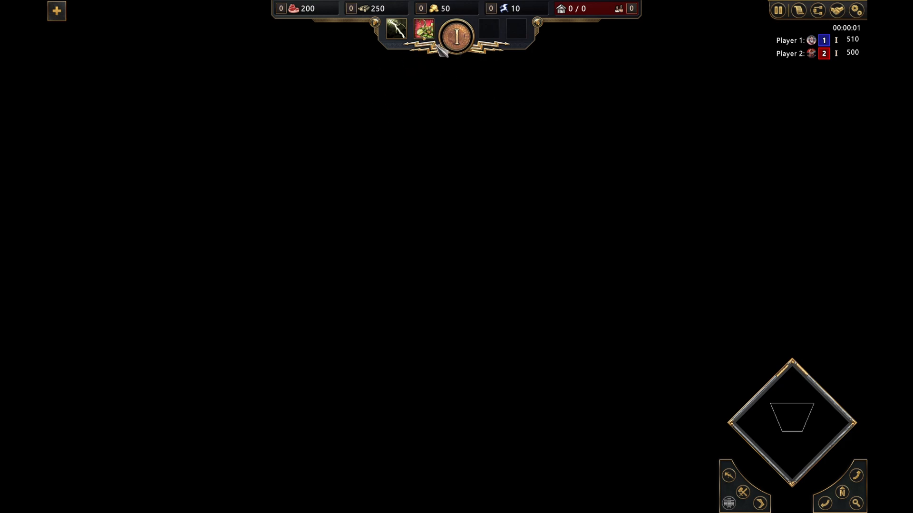
pyautogui.click(855, 10)
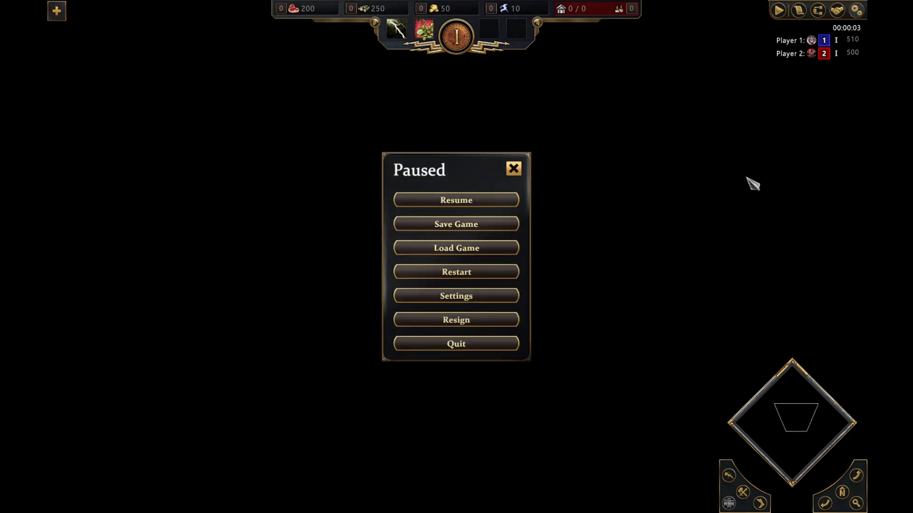
pyautogui.click(489, 346)
pyautogui.click(426, 280)
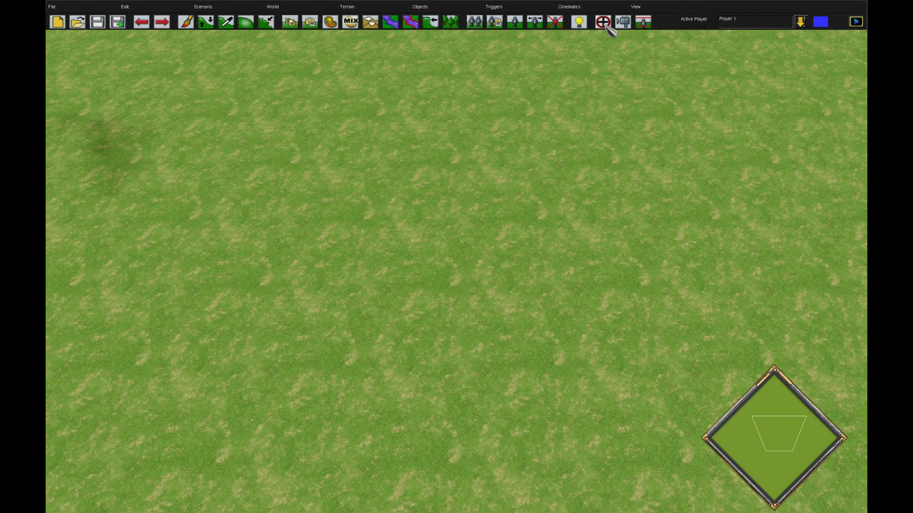
# - Reopen the trigger editor and lower the priority of Trigger_0 to Low
pyautogui.click(605, 21)
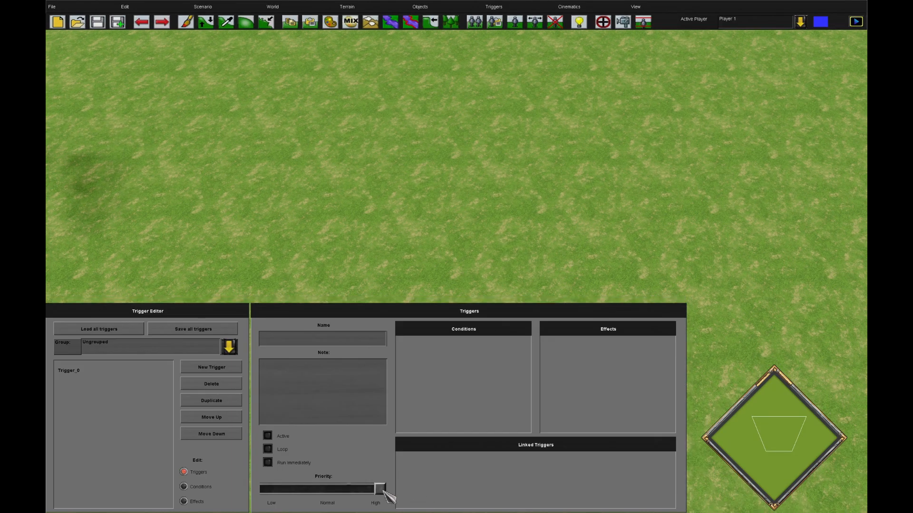
pyautogui.click(69, 371)
pyautogui.moveTo(379, 489); pyautogui.dragTo(266, 496)
# - Playtest the scenario with the low-priority trigger to check when the god power is granted, and quit back to the editor
pyautogui.click(204, 7)
pyautogui.click(252, 67)
pyautogui.click(505, 241)
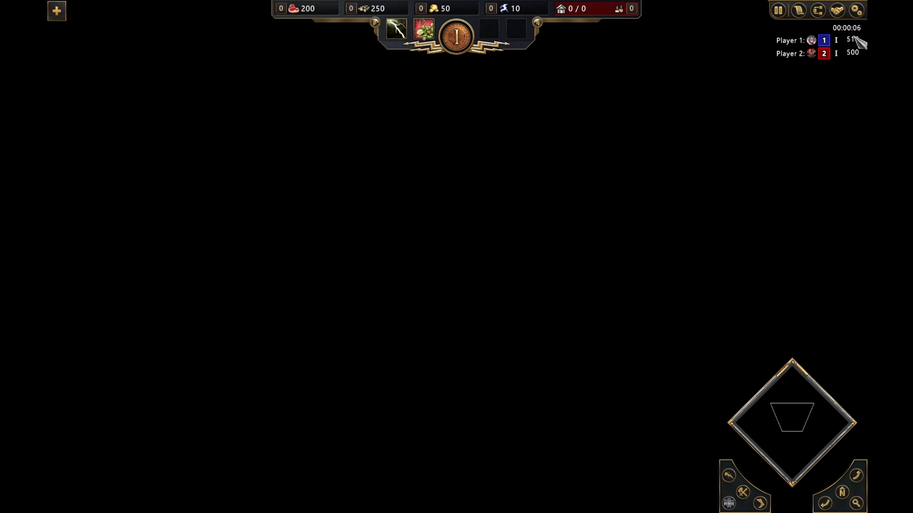
pyautogui.click(856, 9)
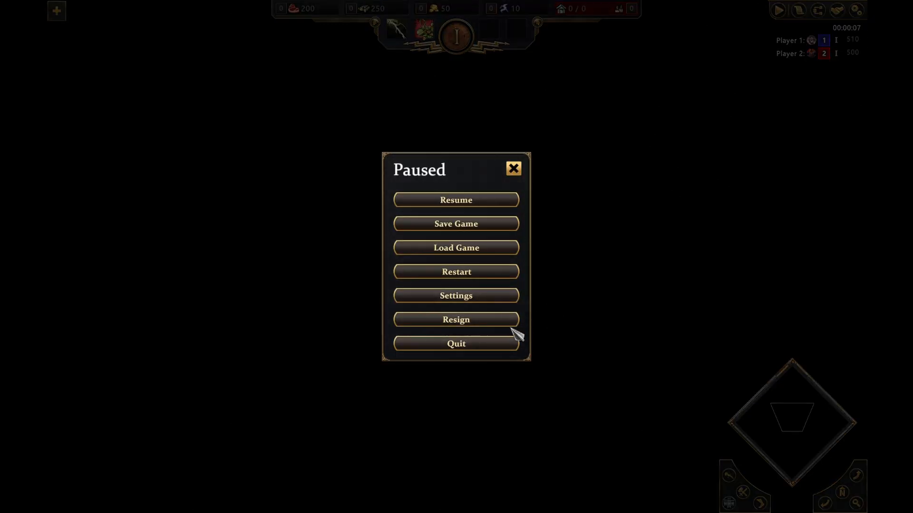
pyautogui.click(475, 344)
pyautogui.click(405, 279)
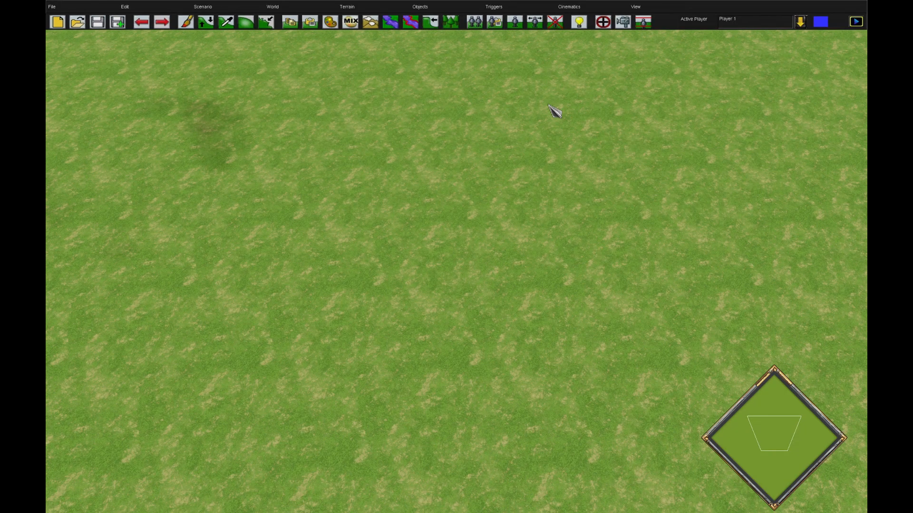
# - Reopen the trigger editor, raise the priority of Trigger_0 to High and turn on its Loop option
pyautogui.click(603, 21)
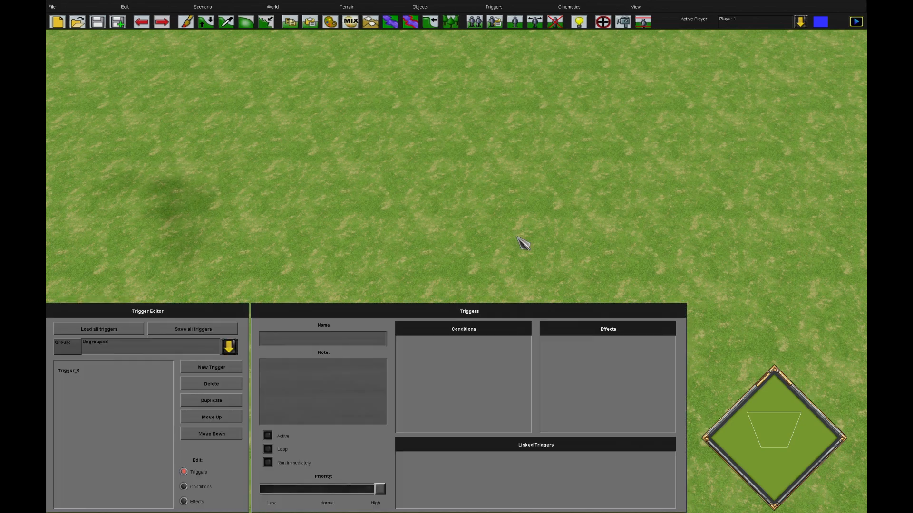
pyautogui.click(76, 370)
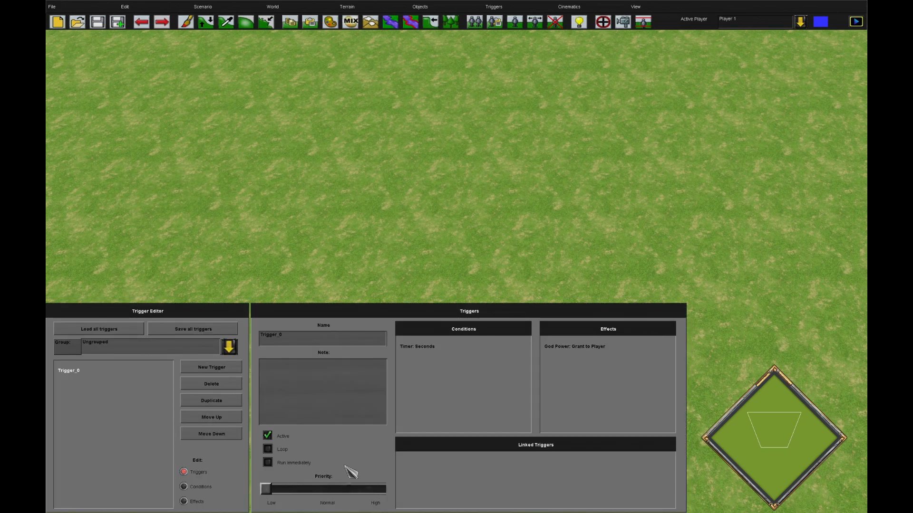
pyautogui.moveTo(288, 490); pyautogui.dragTo(415, 499)
pyautogui.click(268, 449)
# - Playtest the scenario with the looping trigger, inspect the granted Carnivora god power, and quit back to the editor
pyautogui.click(203, 6)
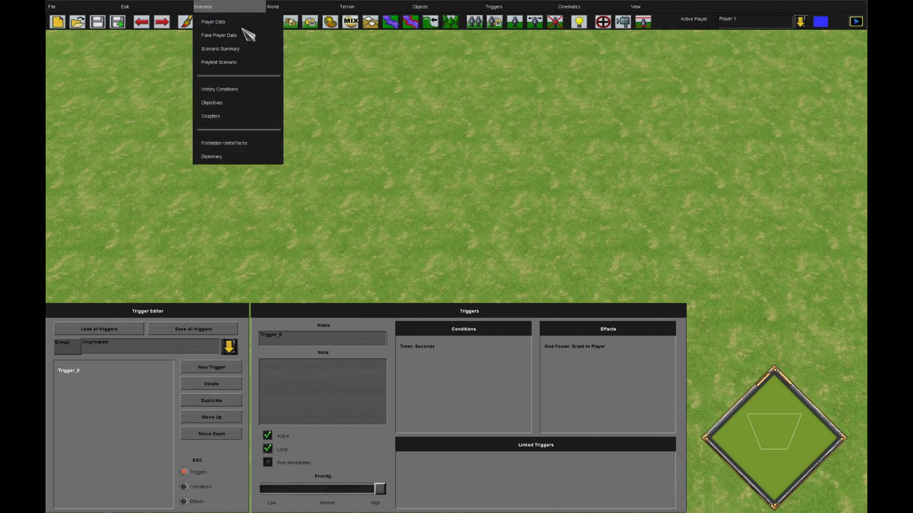
pyautogui.click(273, 63)
pyautogui.click(495, 232)
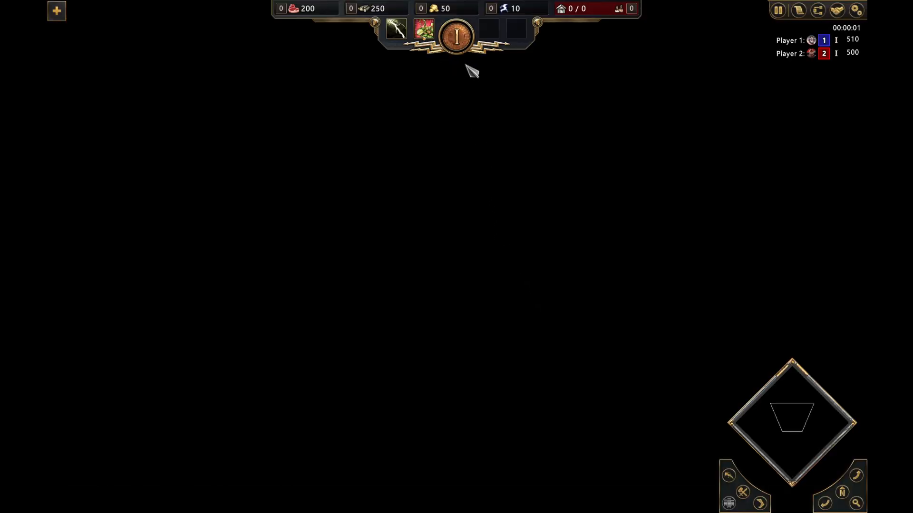
pyautogui.moveTo(431, 40)
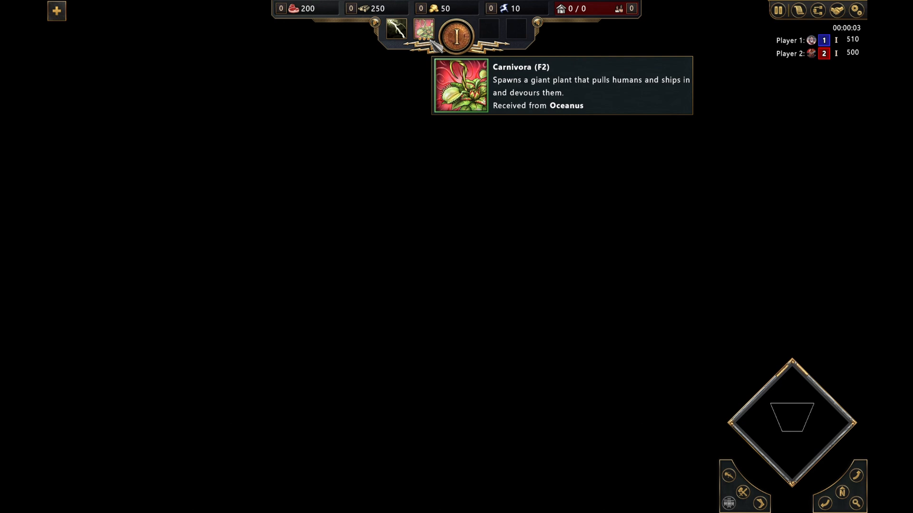
pyautogui.click(855, 10)
pyautogui.click(480, 346)
pyautogui.click(428, 279)
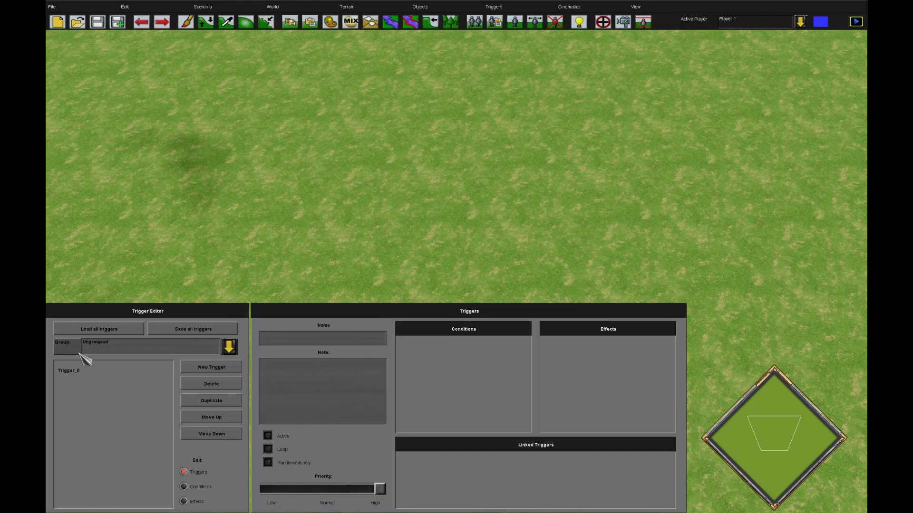
# - Turn off Loop for Trigger_0 but keep it active, and rename it Grant_carnivora with the note "I grant P1 a god power"
pyautogui.click(267, 435)
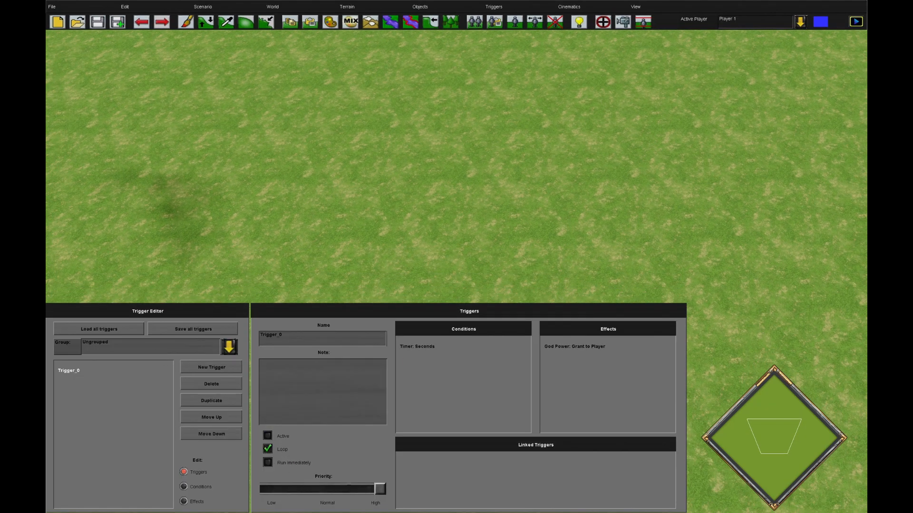
pyautogui.click(268, 449)
pyautogui.click(268, 436)
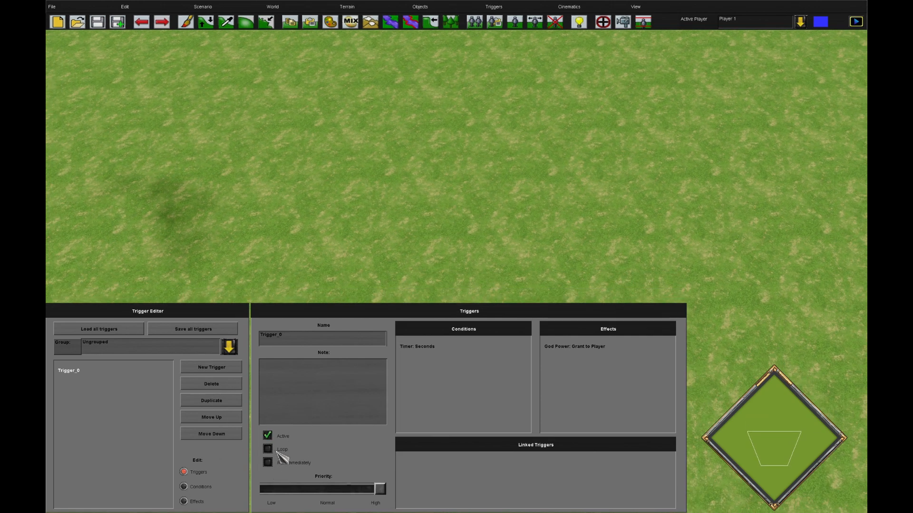
pyautogui.moveTo(331, 338); pyautogui.dragTo(168, 343)
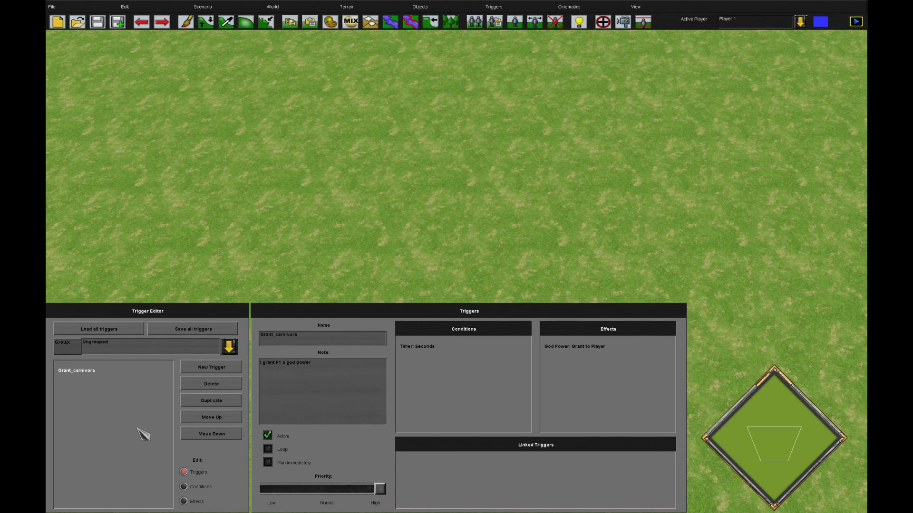
# - Add four new triggers below Grant_carnivora and reselect Grant_carnivora
pyautogui.click(219, 372)
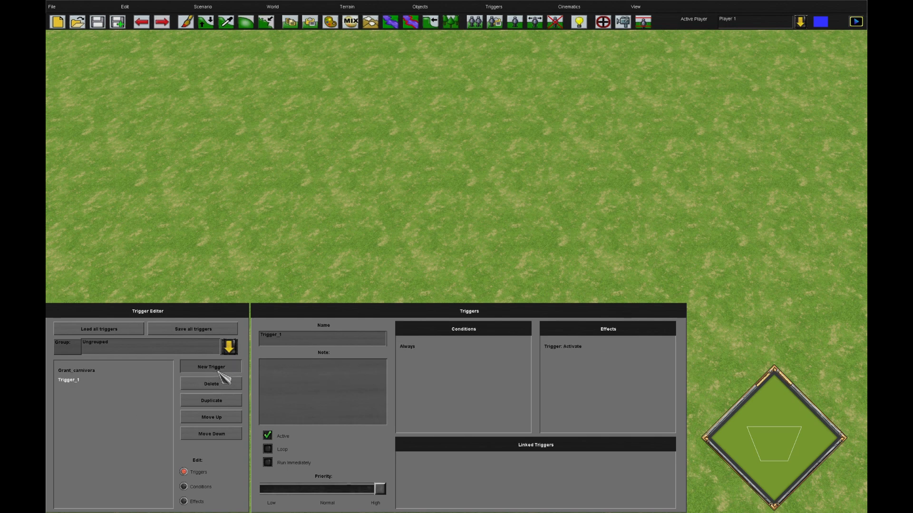
pyautogui.click(221, 371)
pyautogui.click(90, 371)
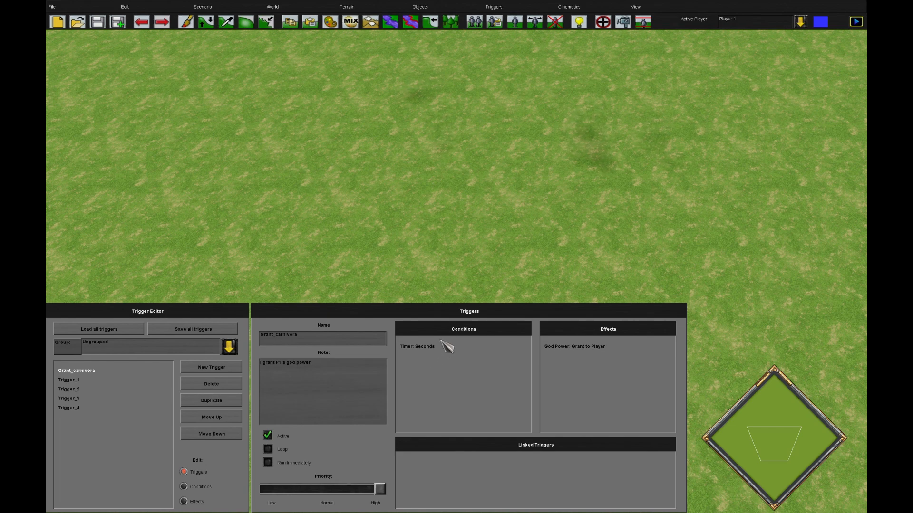
# - Delete Trigger_2, Trigger_3 and Trigger_4 so that only Grant_carnivora and Trigger_1 are kept
pyautogui.click(112, 398)
pyautogui.click(208, 383)
pyautogui.click(208, 385)
pyautogui.click(205, 386)
pyautogui.click(112, 371)
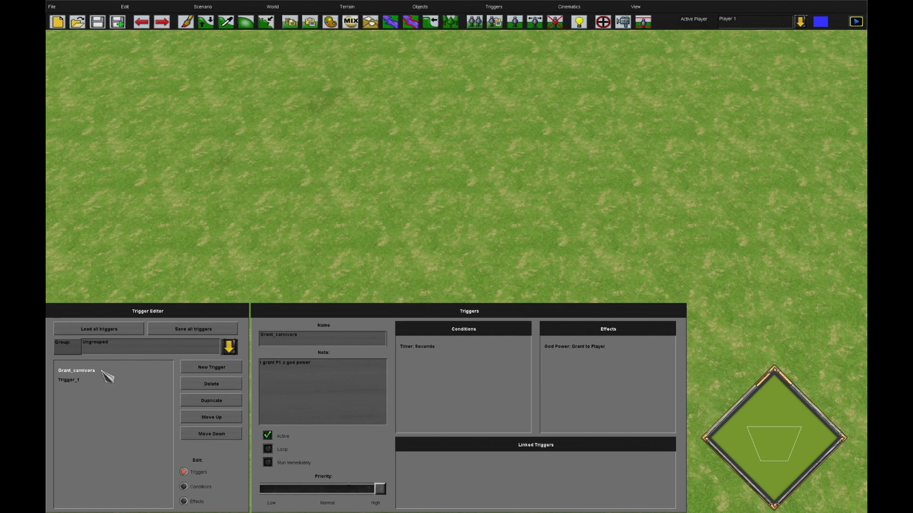
# - Change the condition of Trigger_1 from Always to Timer: Seconds with a value of 1
pyautogui.click(71, 380)
pyautogui.click(228, 485)
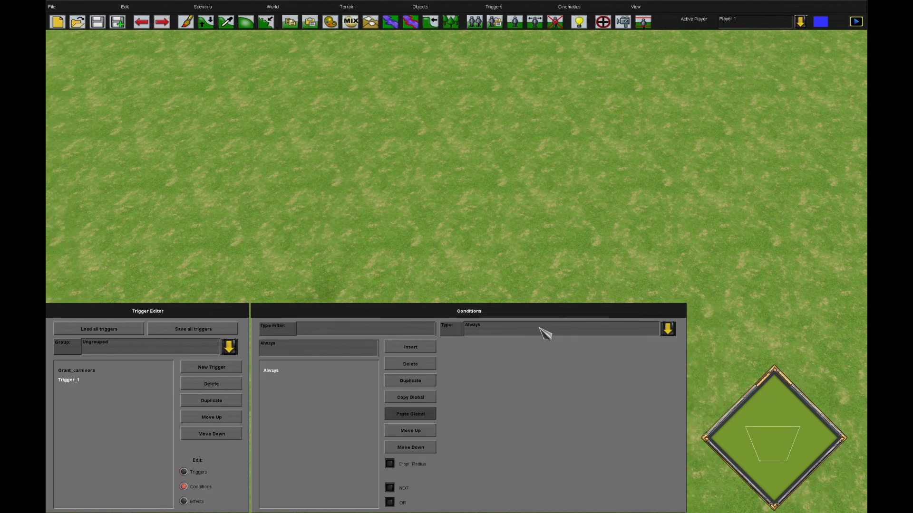
pyautogui.click(541, 330)
pyautogui.scroll(-5, 542, 354)
pyautogui.click(513, 410)
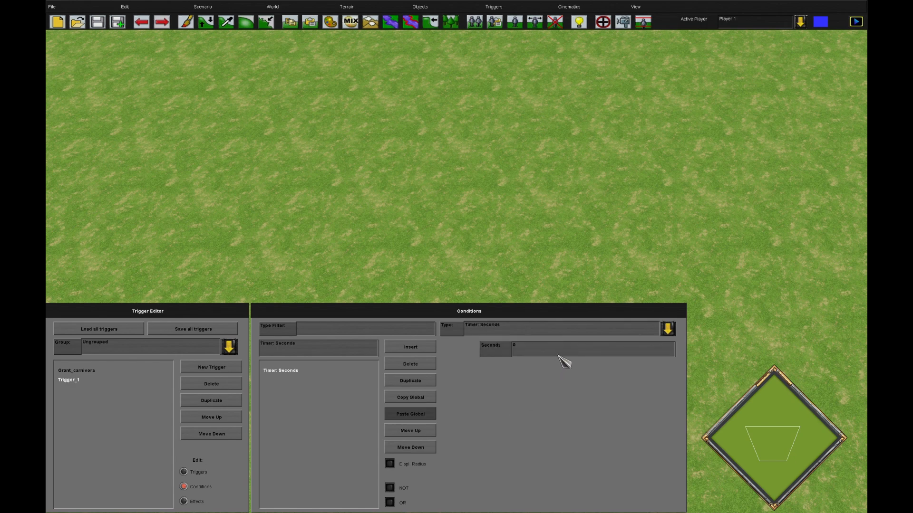
# - Make Trigger_1's Trigger: Activate effect target Grant_carnivora, turn off Grant_carnivora's Active option, and review both triggers' settings
pyautogui.click(196, 501)
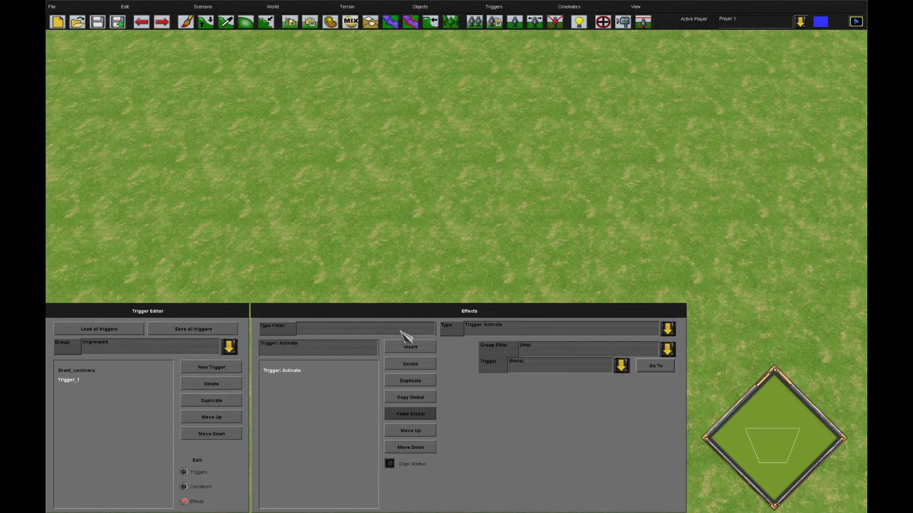
pyautogui.click(564, 367)
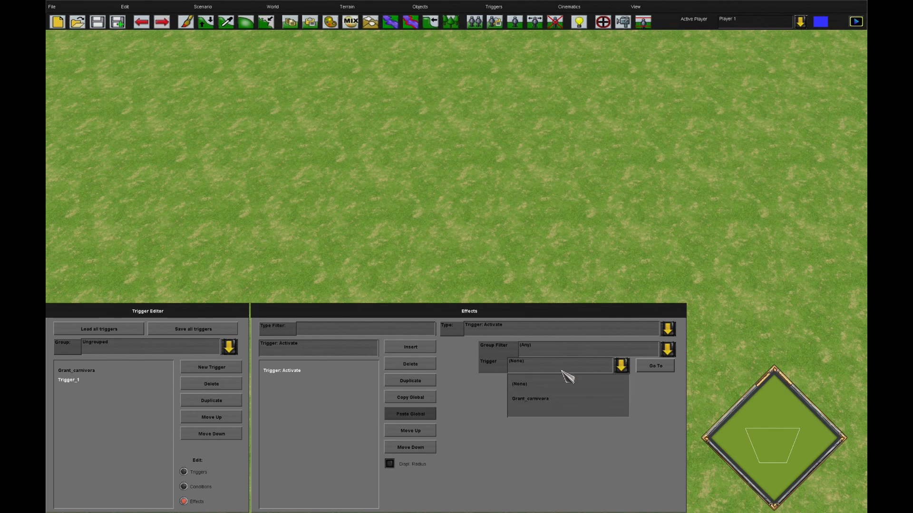
pyautogui.click(554, 401)
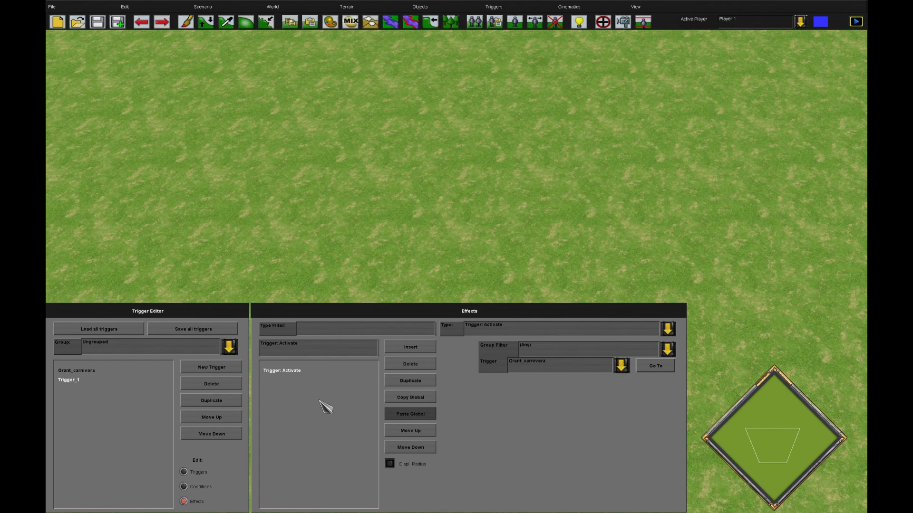
pyautogui.click(206, 472)
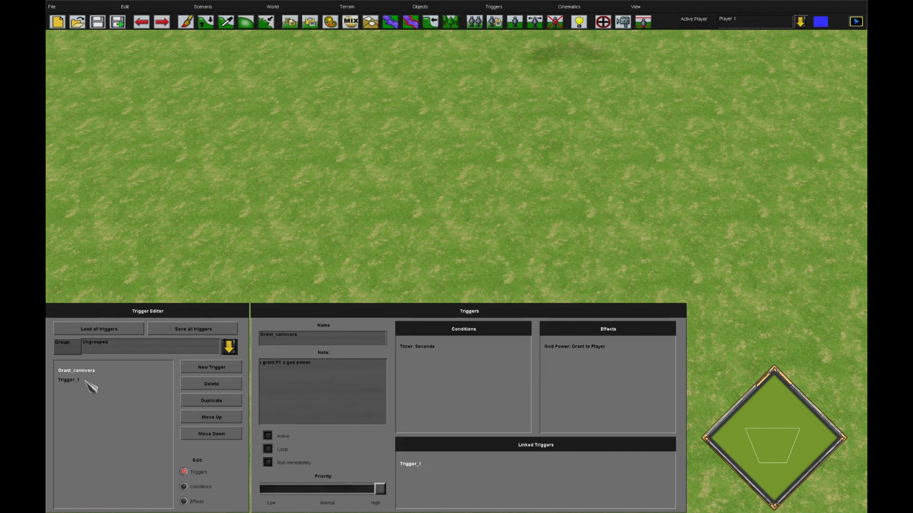
pyautogui.click(194, 487)
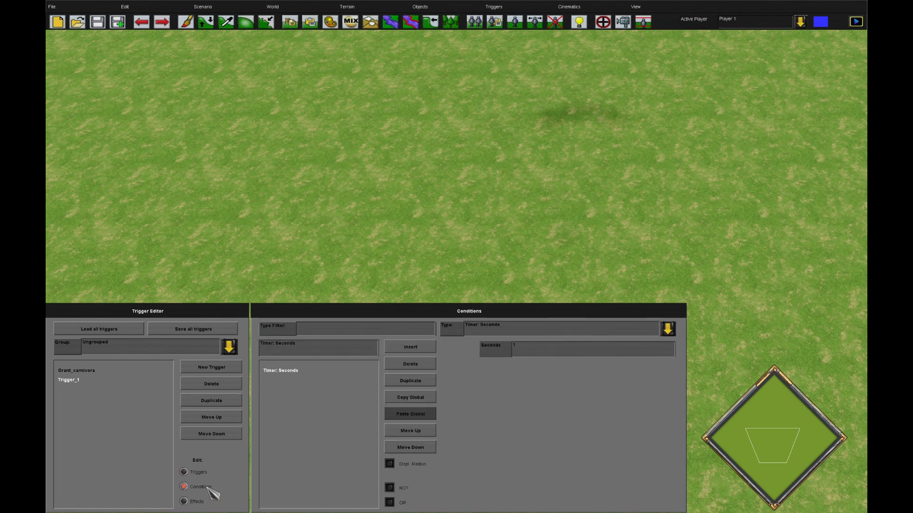
pyautogui.click(183, 502)
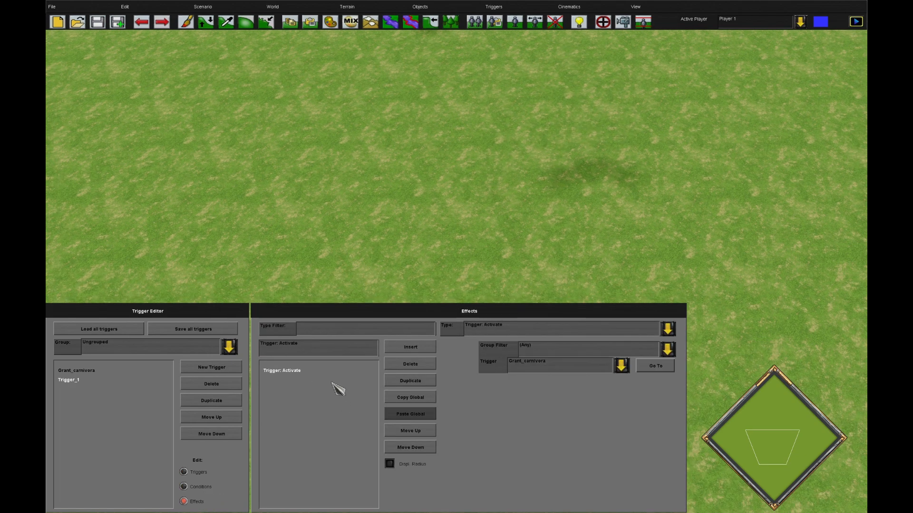
pyautogui.click(184, 471)
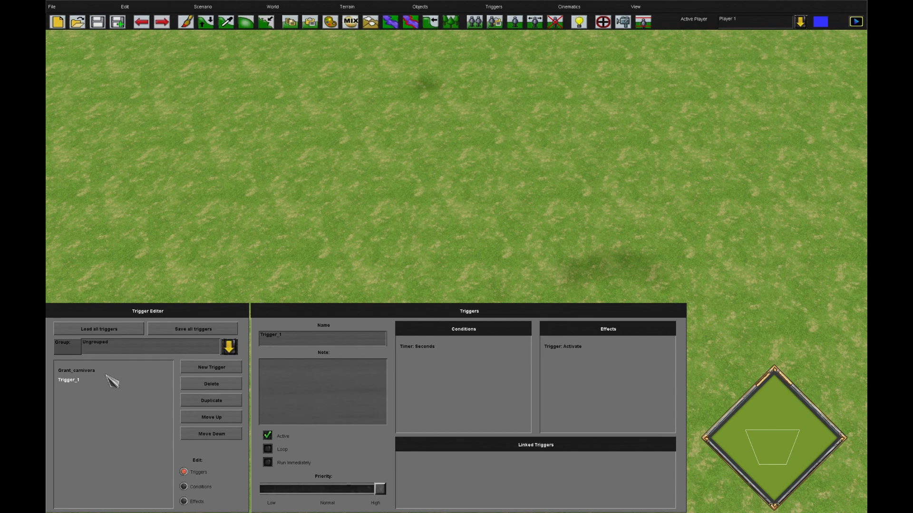
pyautogui.click(79, 371)
# - Playtest the scenario as Player 1 at Standard difficulty to check the chained triggers, and quit back to the editor
pyautogui.click(202, 7)
pyautogui.click(241, 47)
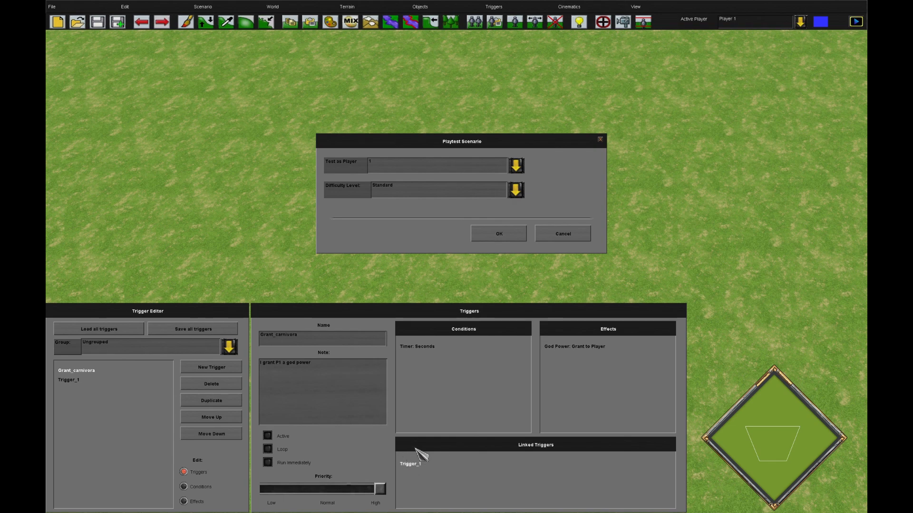
pyautogui.click(499, 236)
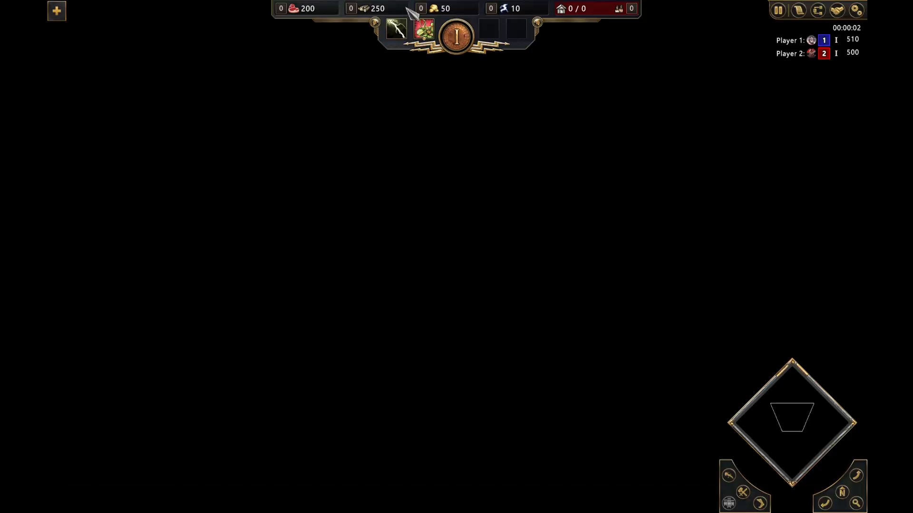
pyautogui.click(856, 10)
pyautogui.click(485, 345)
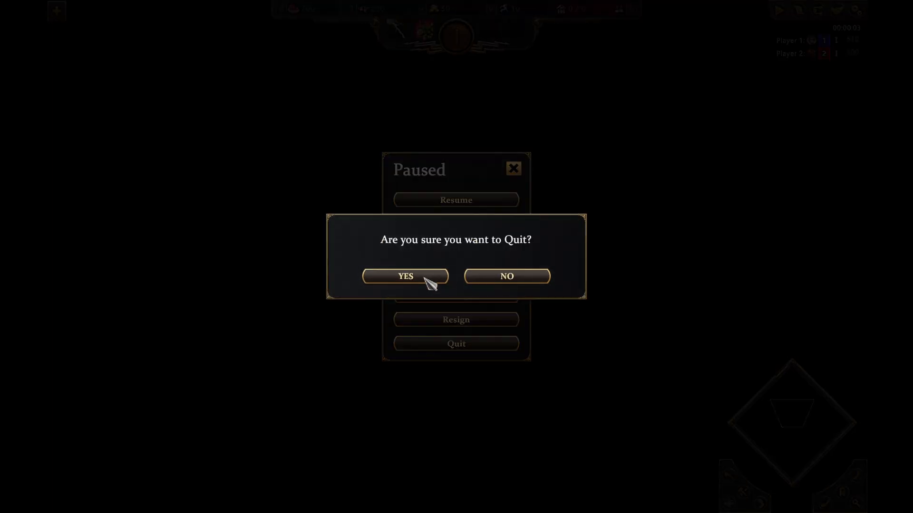
pyautogui.click(426, 276)
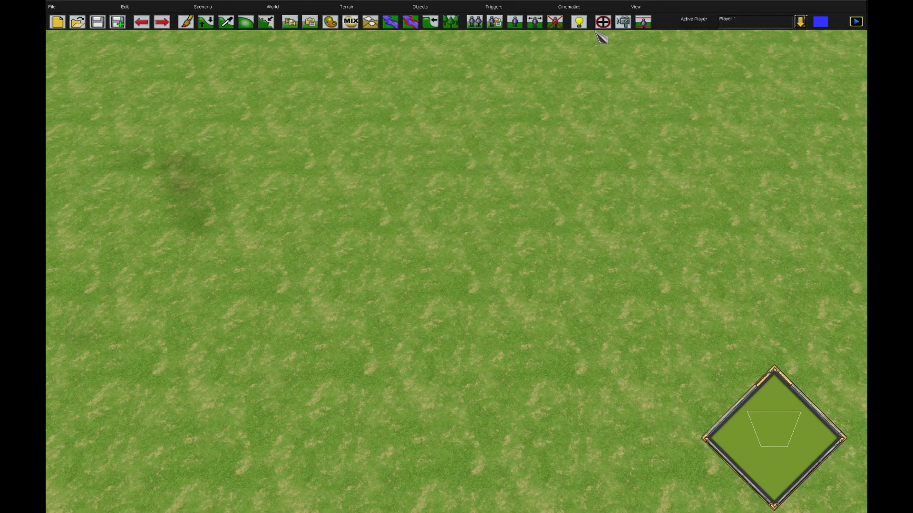
# - Reopen the trigger editor, change the condition of Grant_carnivora to Always, and return to the trigger overview
pyautogui.click(579, 22)
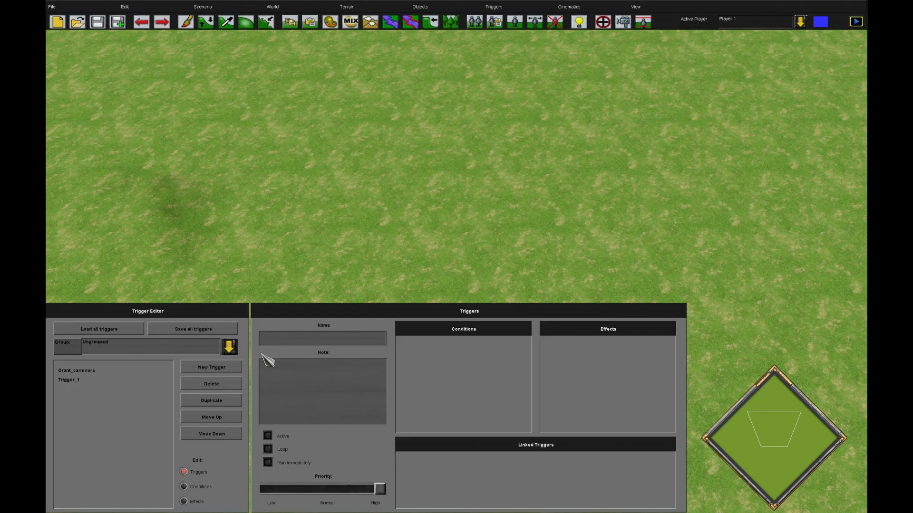
pyautogui.click(85, 381)
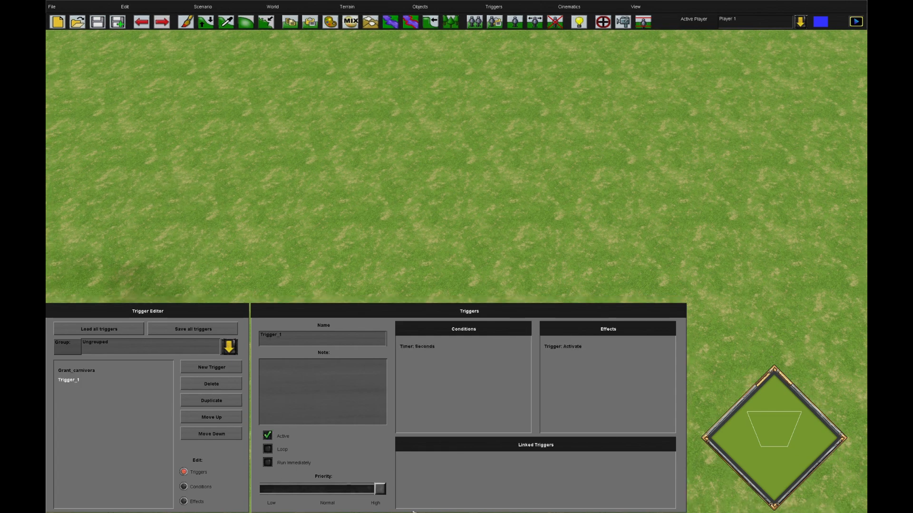
pyautogui.click(194, 500)
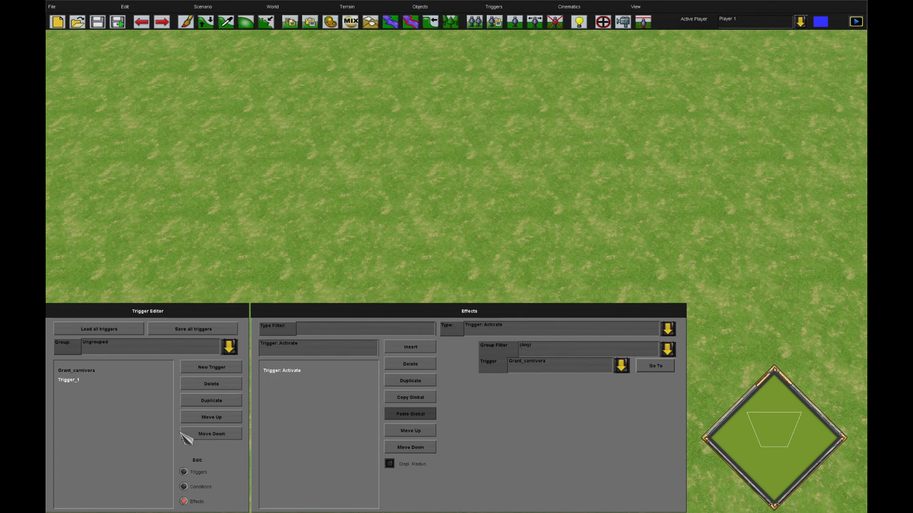
pyautogui.click(95, 378)
pyautogui.click(195, 486)
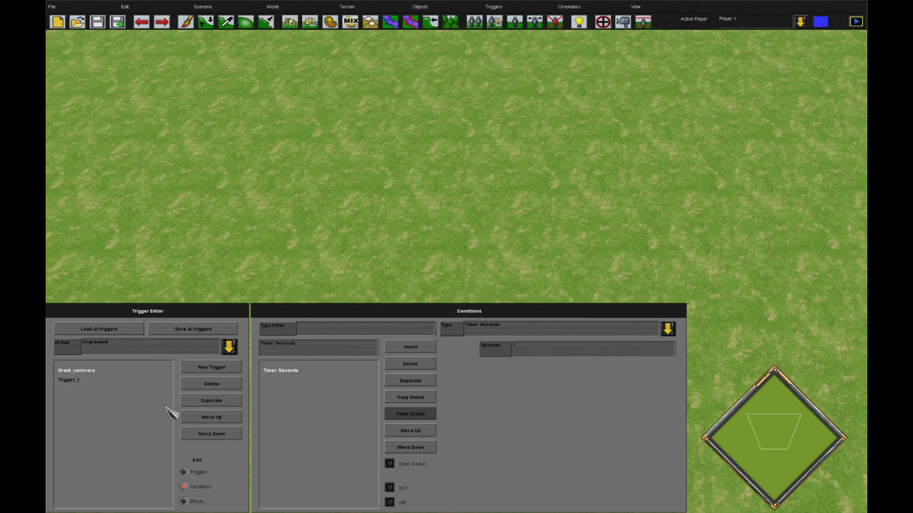
pyautogui.click(519, 335)
pyautogui.click(519, 349)
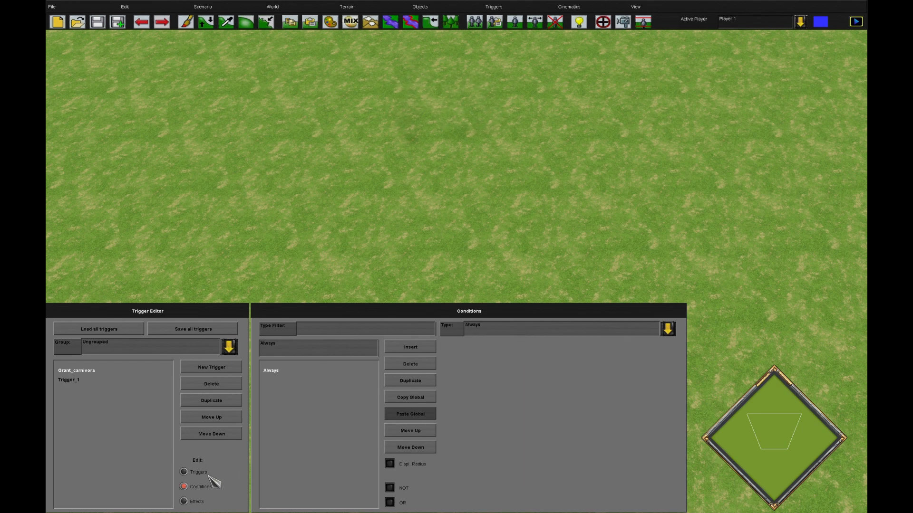
pyautogui.click(184, 472)
# - Close the trigger editor and create a new trigger group named "Starting group" in the Group Editor
pyautogui.click(87, 381)
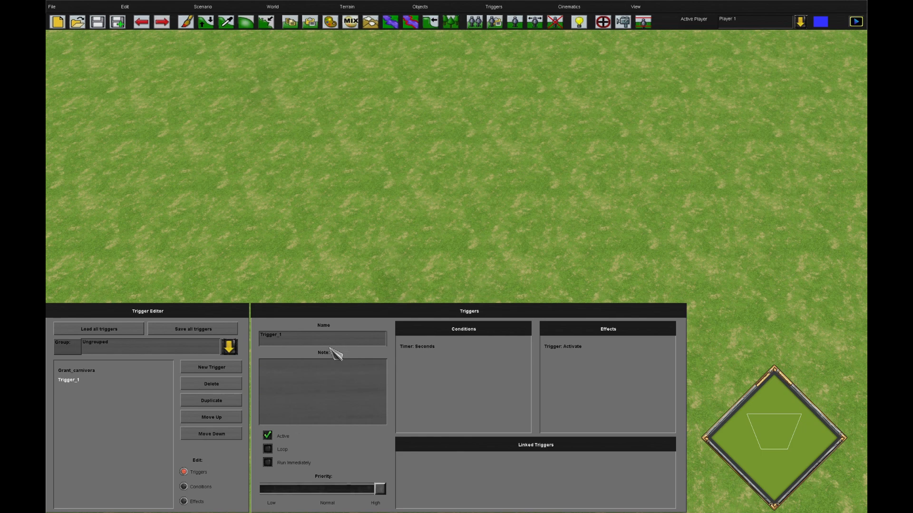
pyautogui.scroll(1, 338, 296)
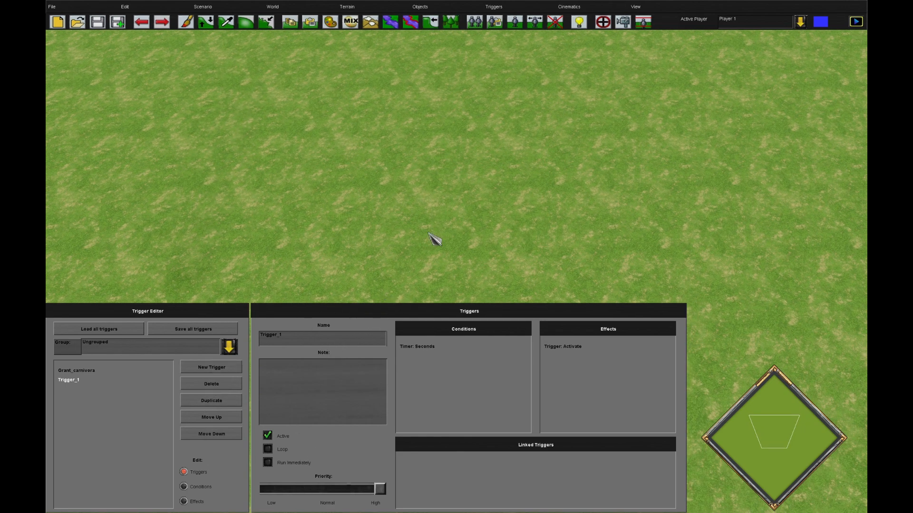
pyautogui.press('Escape')
pyautogui.click(503, 10)
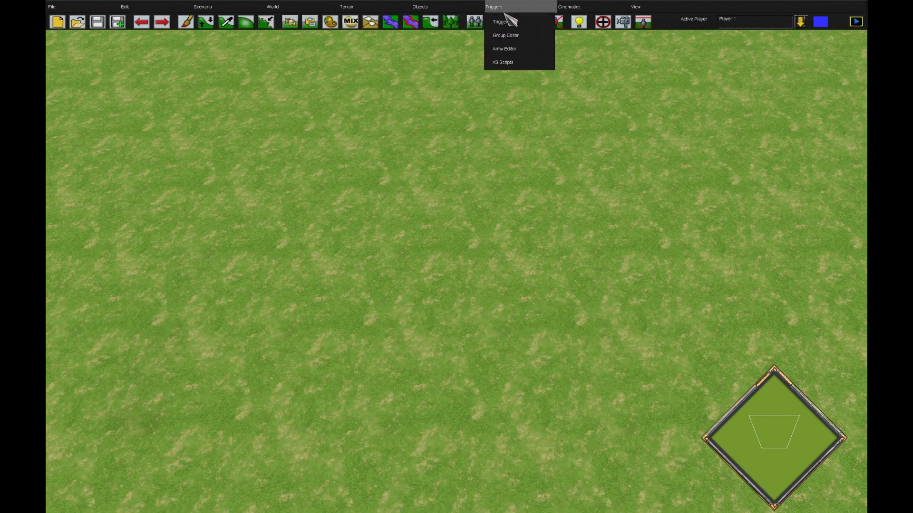
pyautogui.click(508, 37)
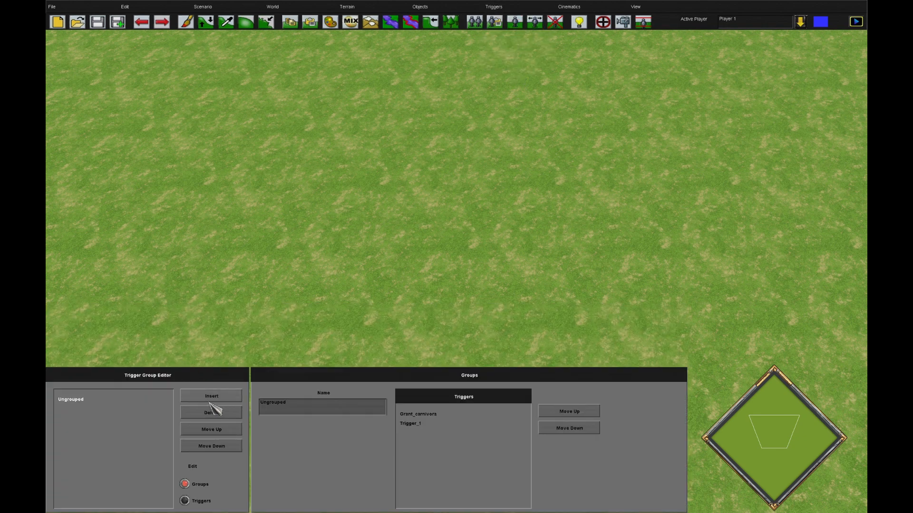
pyautogui.click(211, 397)
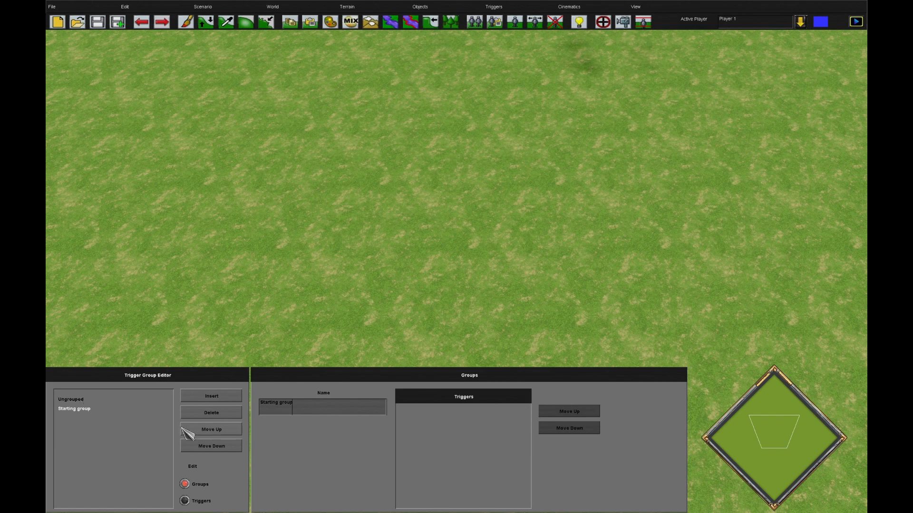
# - Move the Grant_carnivora trigger from Ungrouped into Starting group, and close the Trigger Group Editor
pyautogui.click(88, 400)
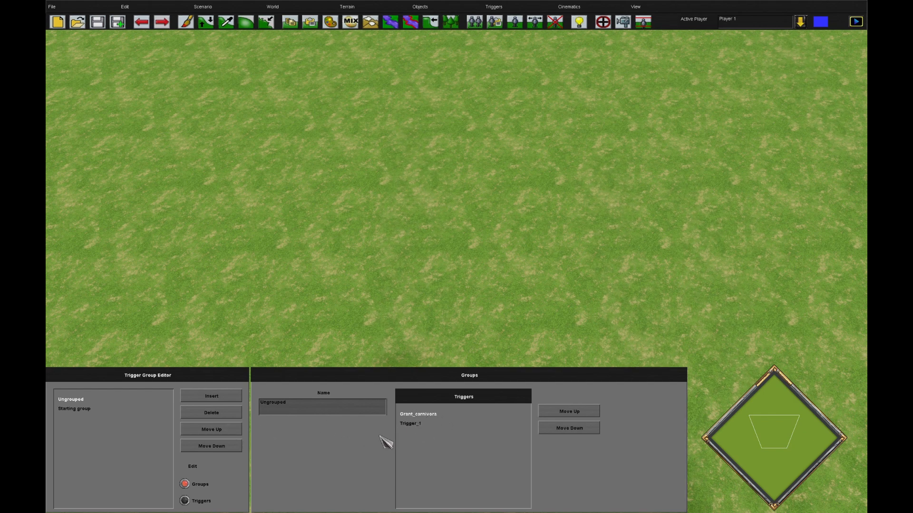
pyautogui.click(184, 501)
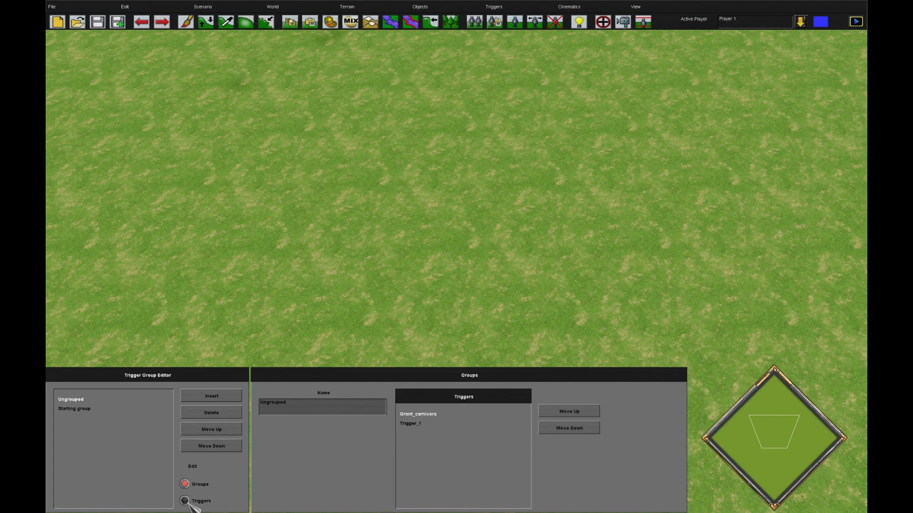
pyautogui.click(478, 393)
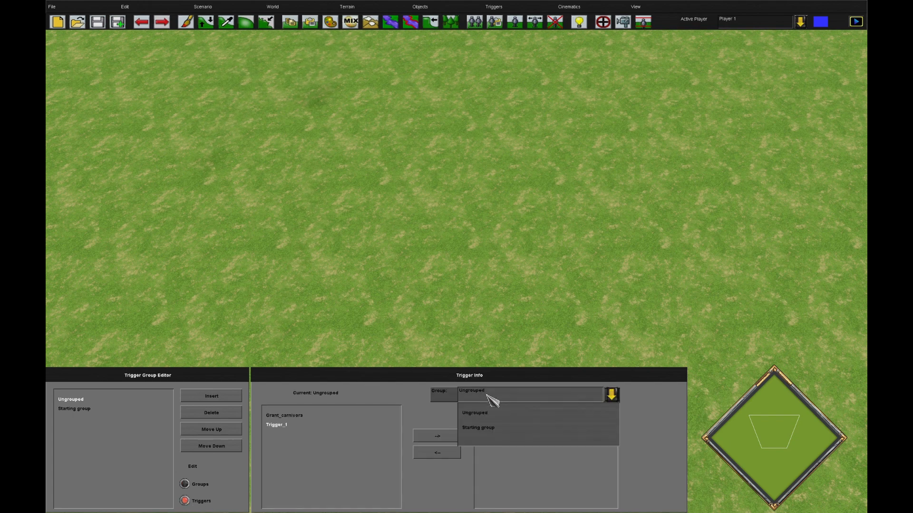
pyautogui.click(492, 429)
pyautogui.click(437, 436)
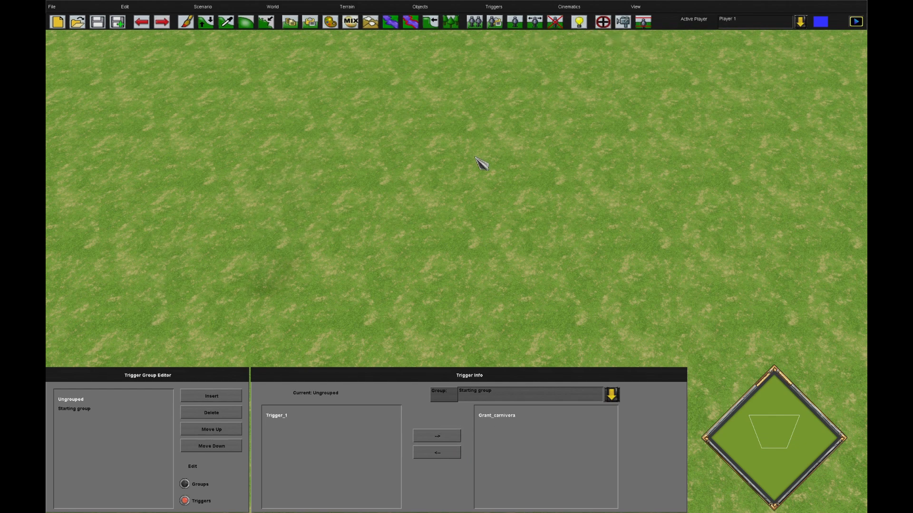
pyautogui.press('Escape')
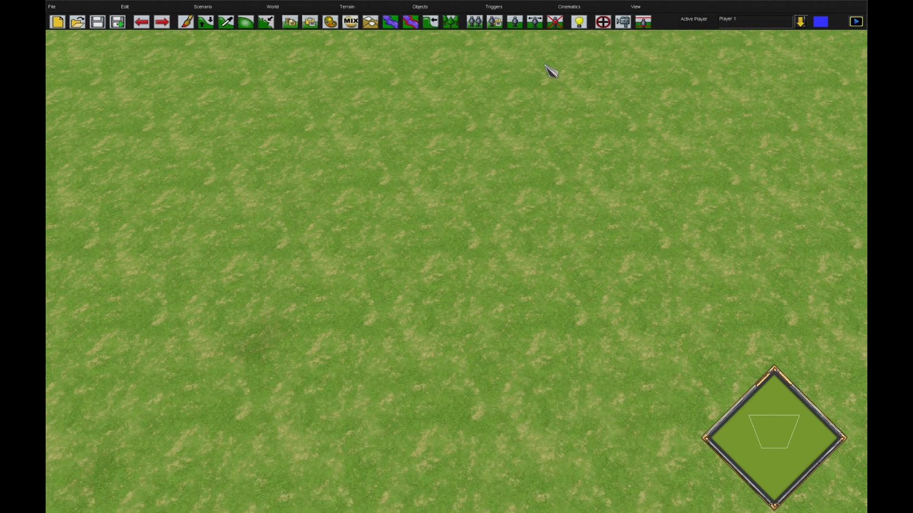
# - Reopen the trigger editor and switch the displayed group to Starting group
pyautogui.click(604, 23)
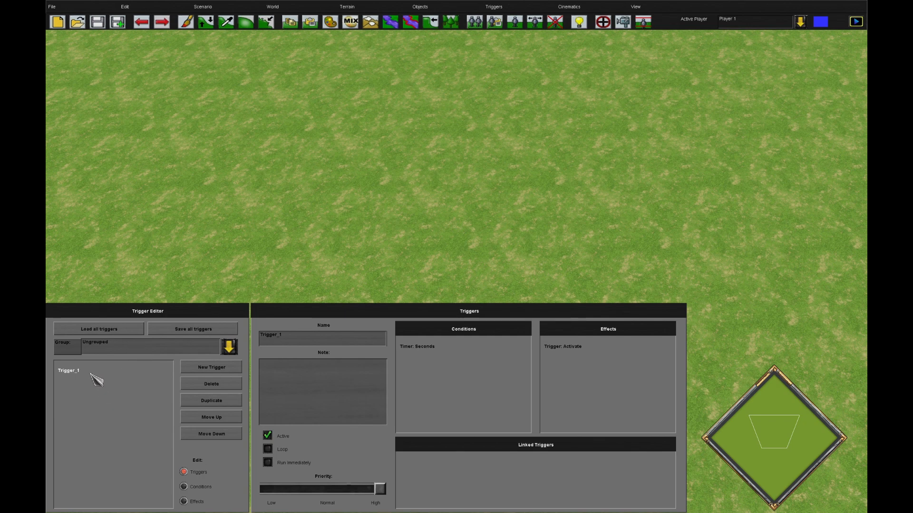
pyautogui.click(229, 348)
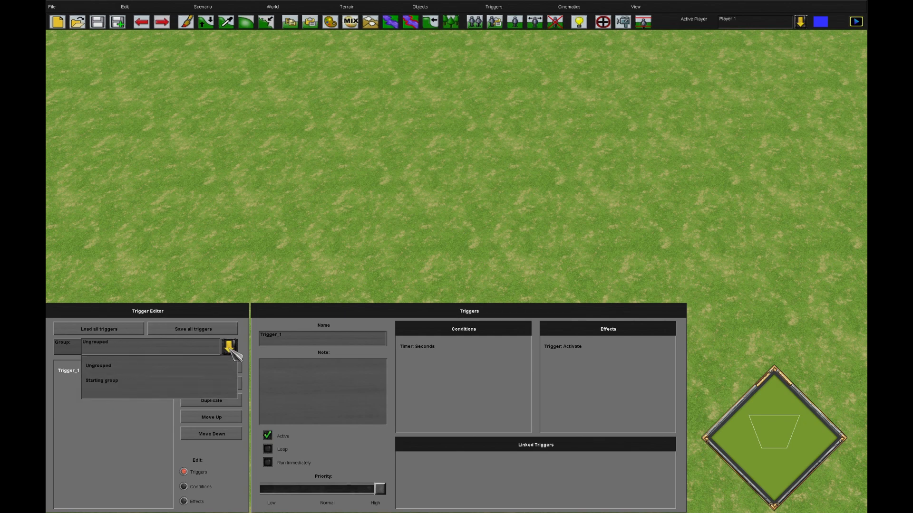
pyautogui.click(115, 383)
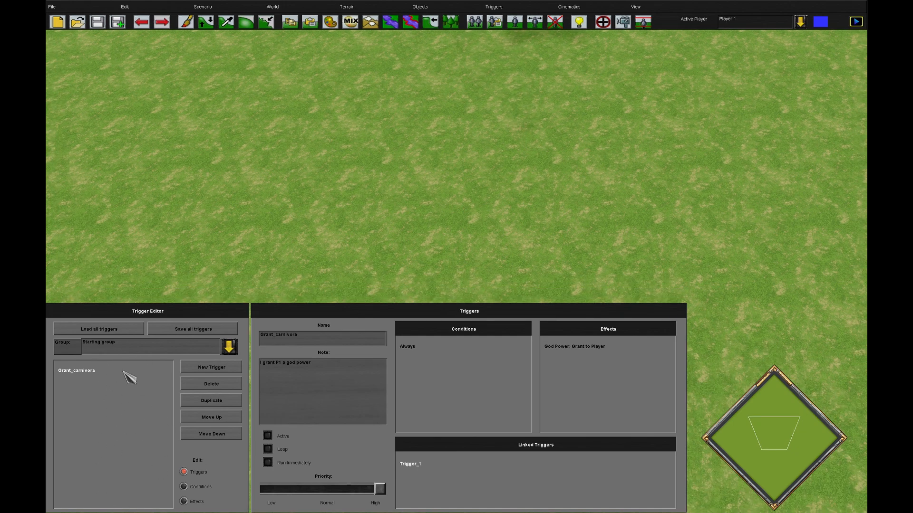
# - Add and delete a blank trigger in Starting group, and duplicate Grant_carnivora to inspect the copy's effect
pyautogui.click(212, 367)
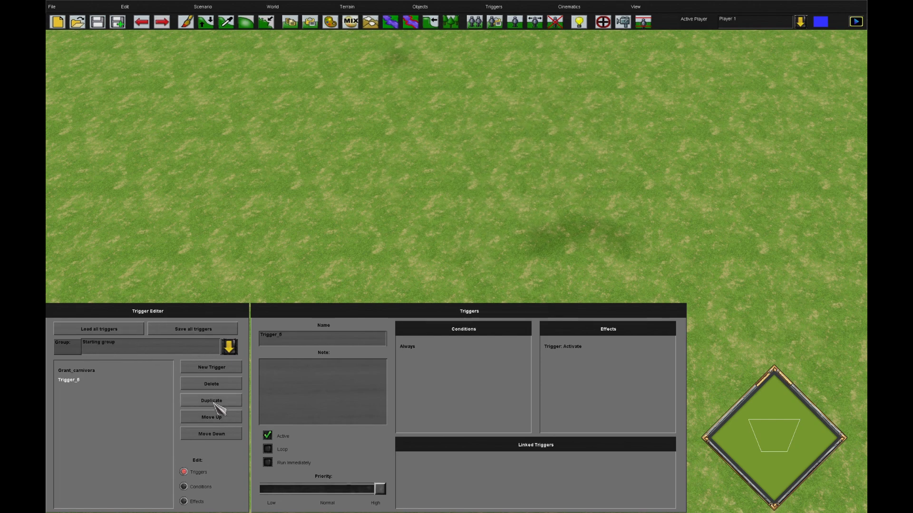
pyautogui.click(213, 384)
pyautogui.click(224, 402)
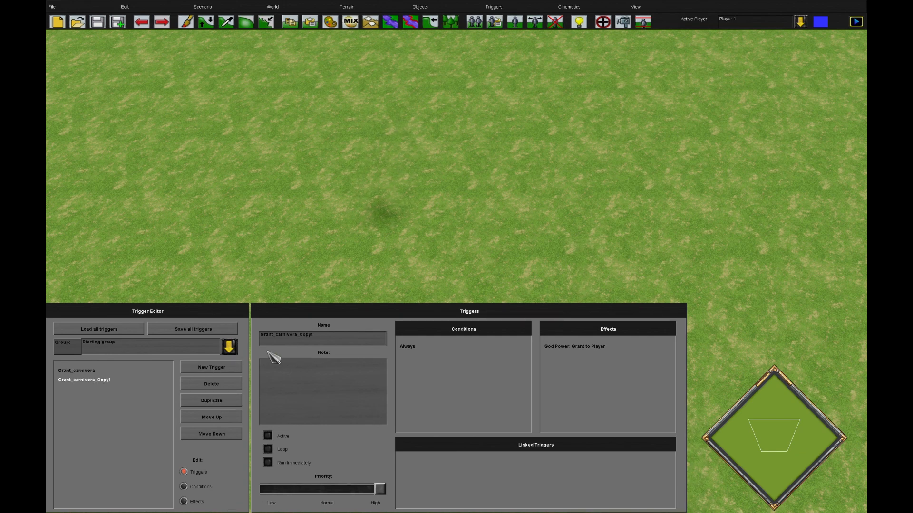
pyautogui.click(183, 502)
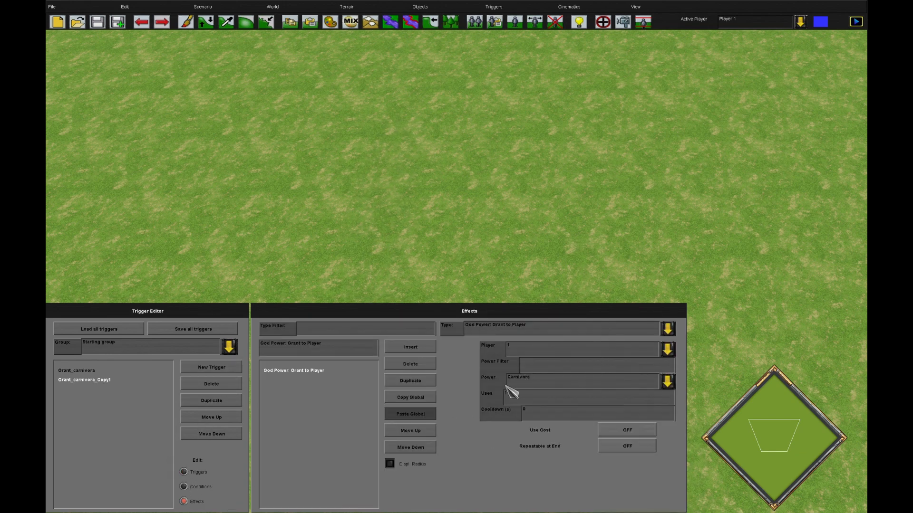
pyautogui.click(195, 470)
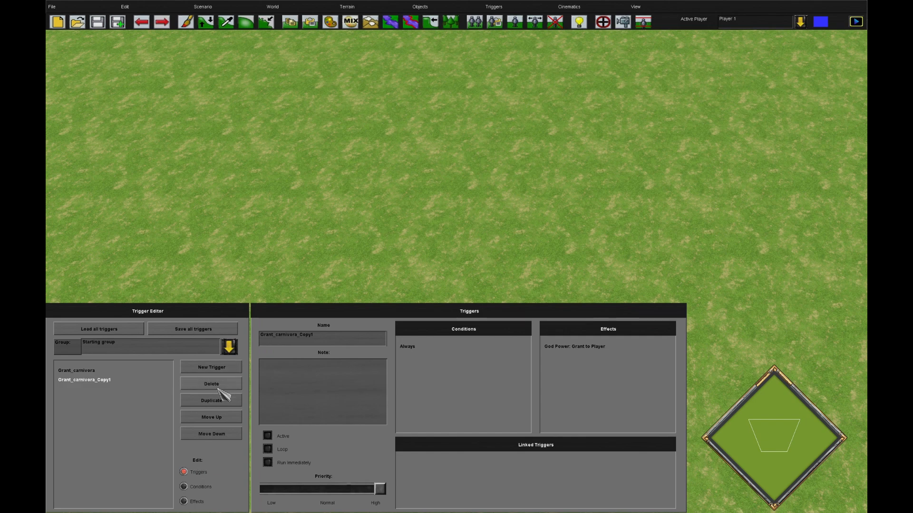
# - Try reordering the duplicate of Grant_carnivora within Starting group, and delete the copy
pyautogui.click(215, 417)
pyautogui.click(224, 434)
pyautogui.click(228, 418)
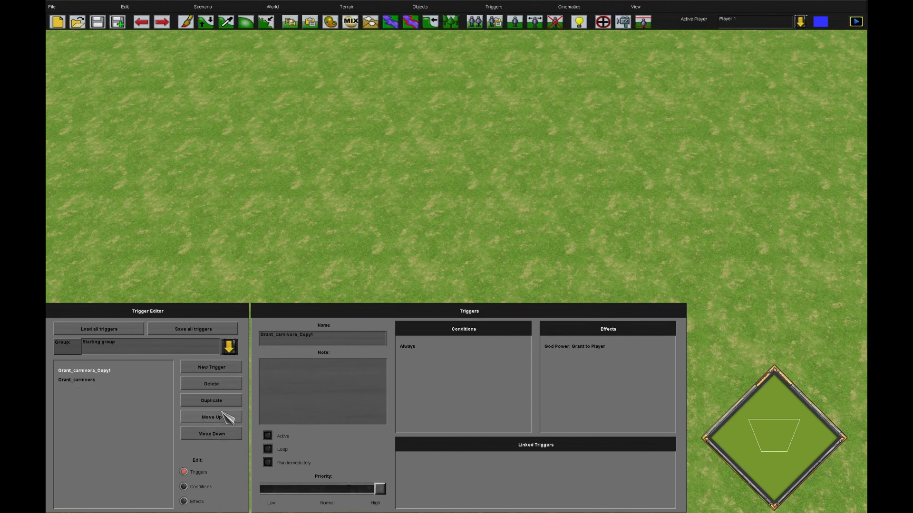
pyautogui.click(224, 385)
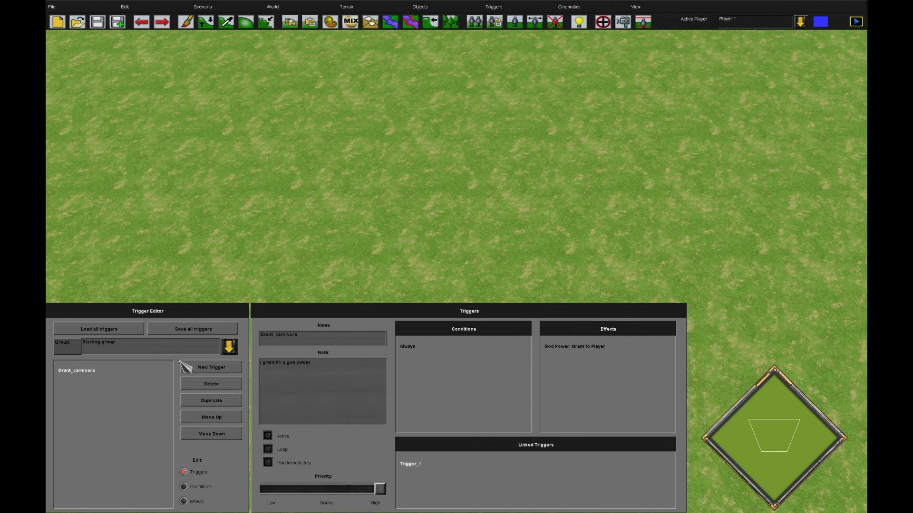
# - Review the conditions, effects and general settings of Grant_carnivora, and close the trigger editor
pyautogui.click(194, 488)
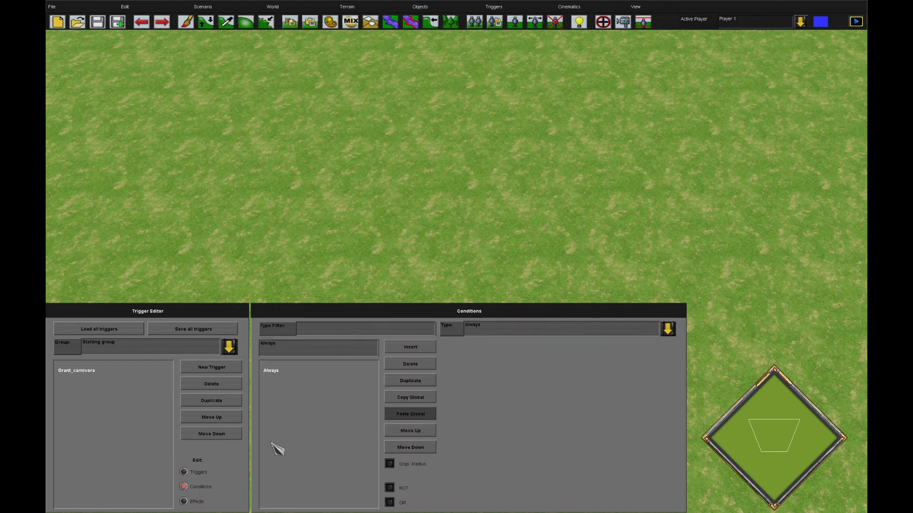
pyautogui.click(184, 502)
pyautogui.click(192, 471)
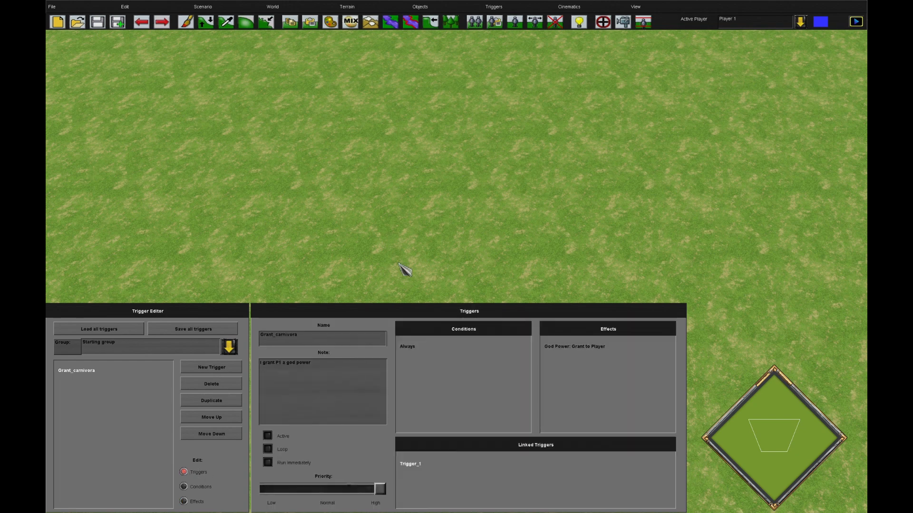
pyautogui.press('Escape')
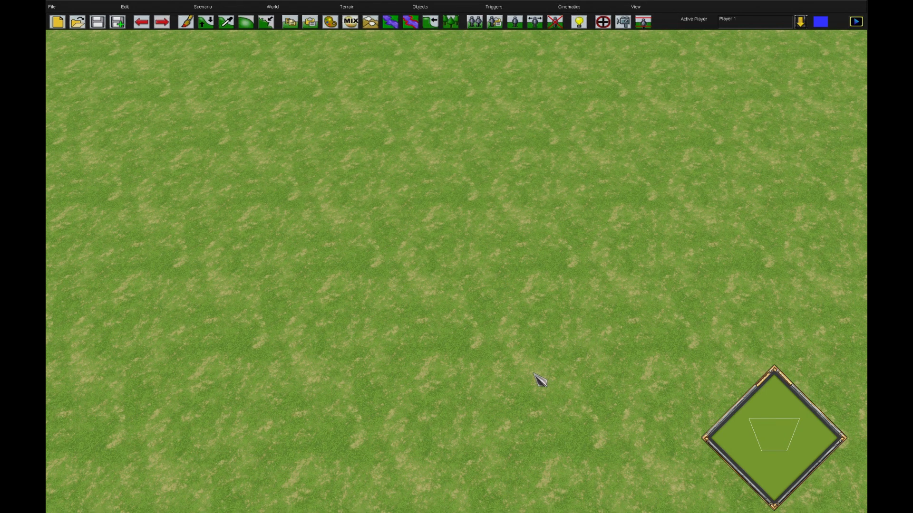
# - Examine the XS Scripts dialog for including external scripts, and close it without adding one
pyautogui.click(523, 10)
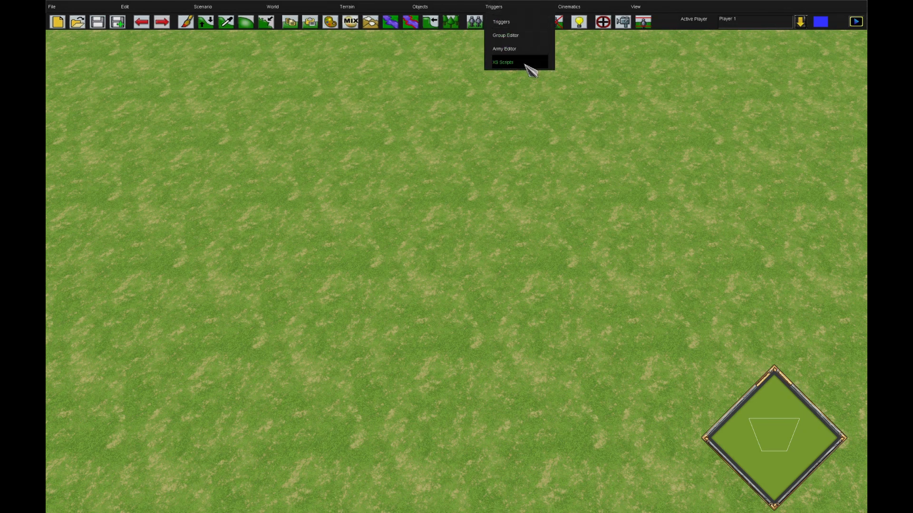
pyautogui.click(530, 65)
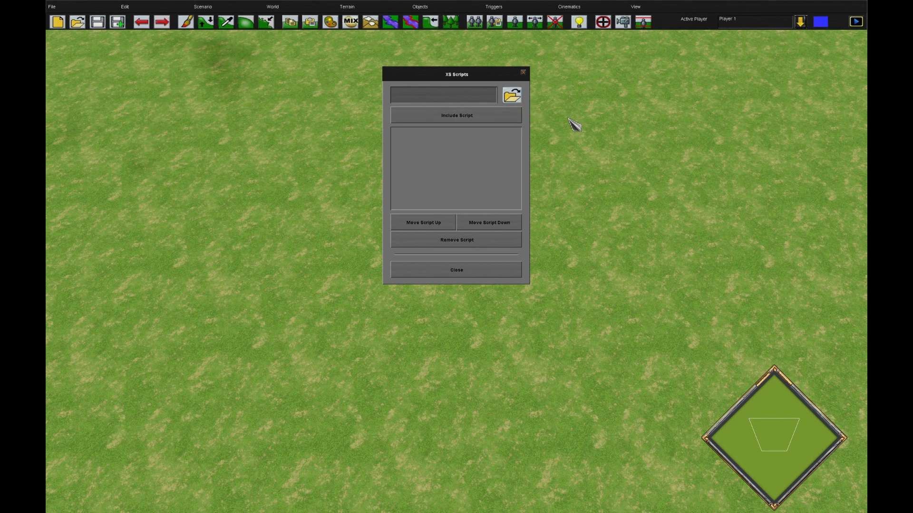
pyautogui.click(523, 73)
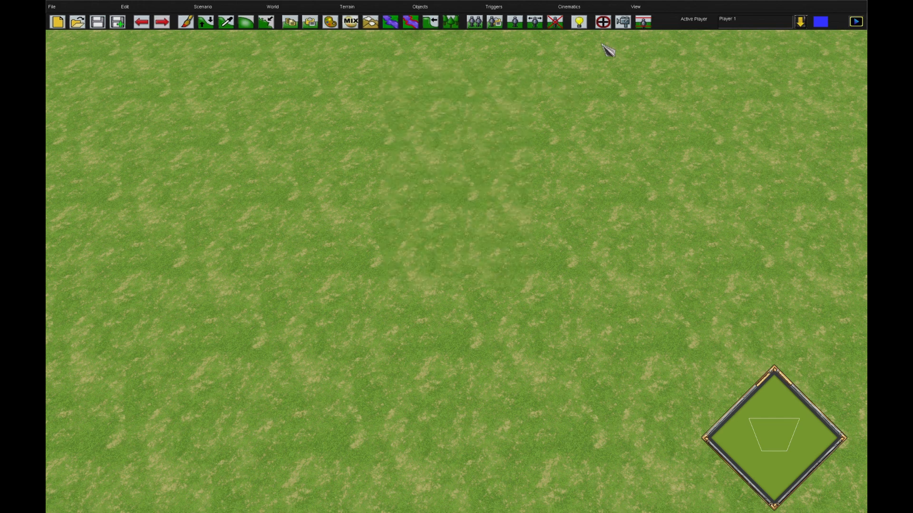
# - Reopen the trigger editor and insert an extra character before the 1 in the Uses value of Grant_carnivora's god power effect
pyautogui.click(608, 27)
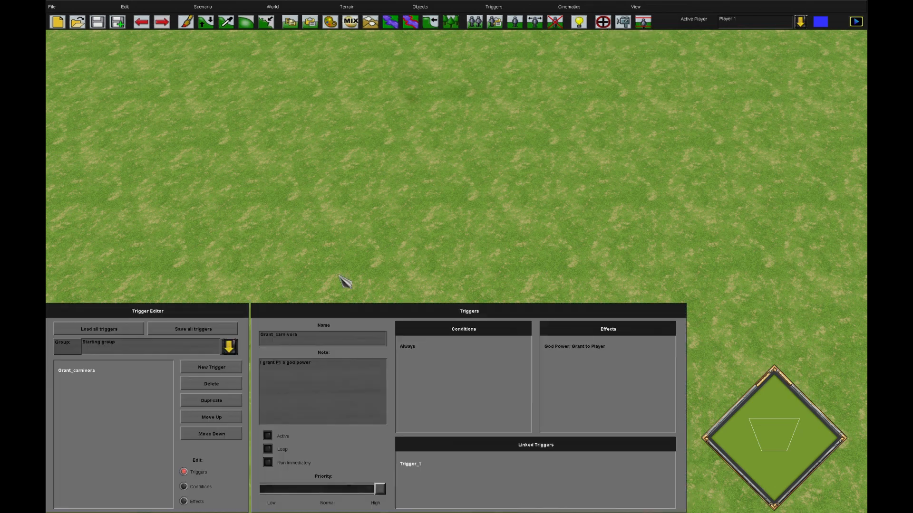
pyautogui.click(184, 501)
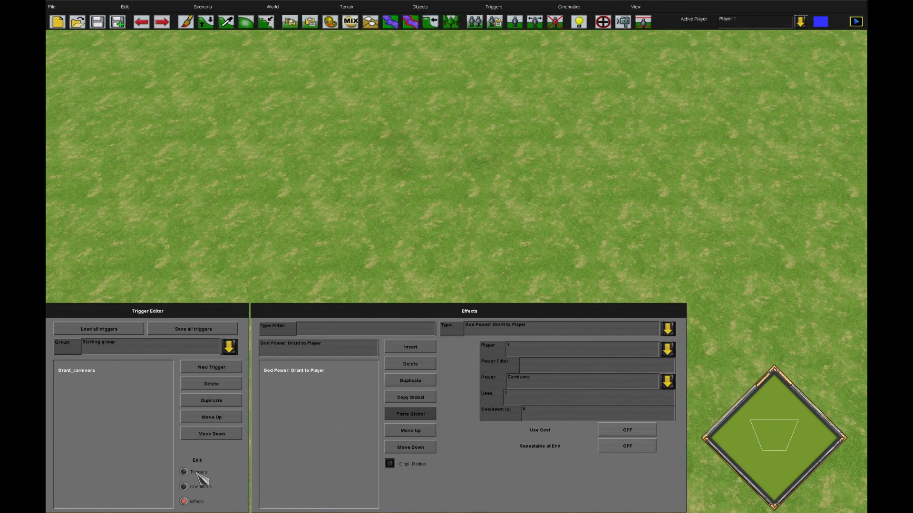
pyautogui.click(184, 472)
pyautogui.click(196, 501)
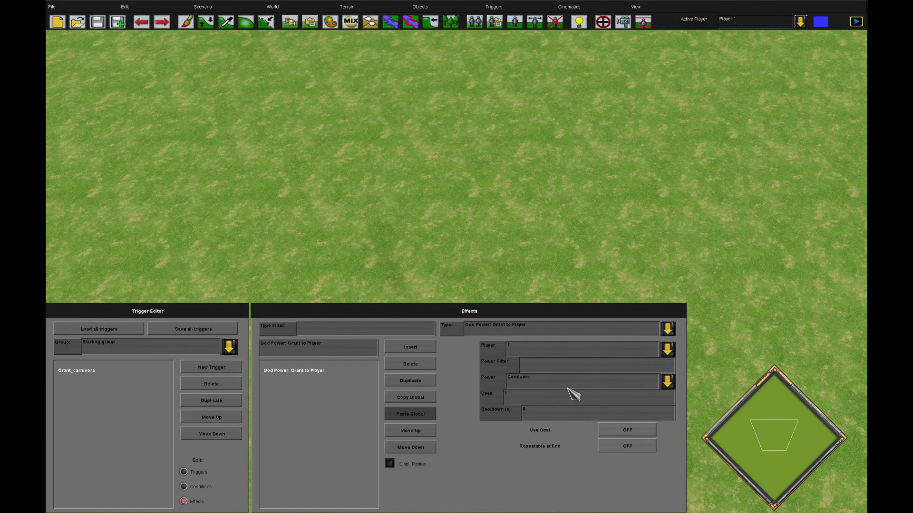
pyautogui.click(534, 398)
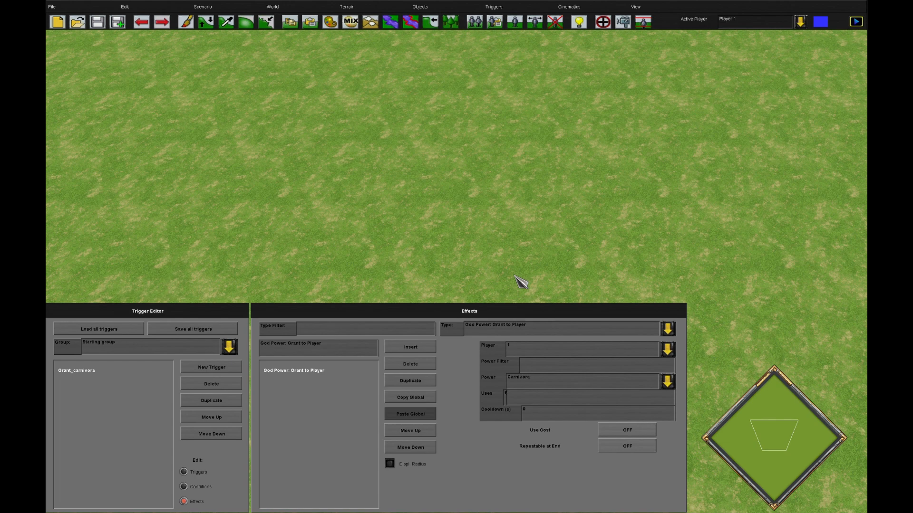
# - Playtest the scenario as Player 1 at Standard difficulty to check the altered Uses value, and quit back to the editor
pyautogui.click(245, 11)
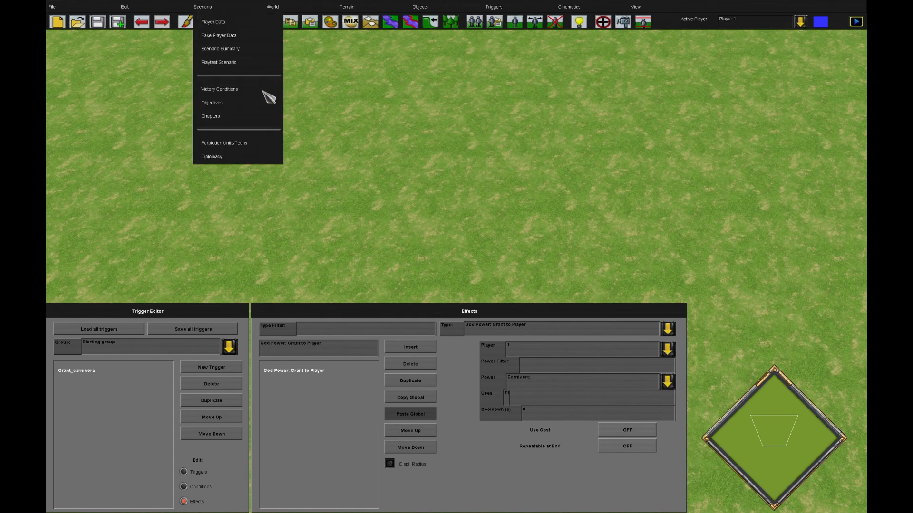
pyautogui.click(261, 65)
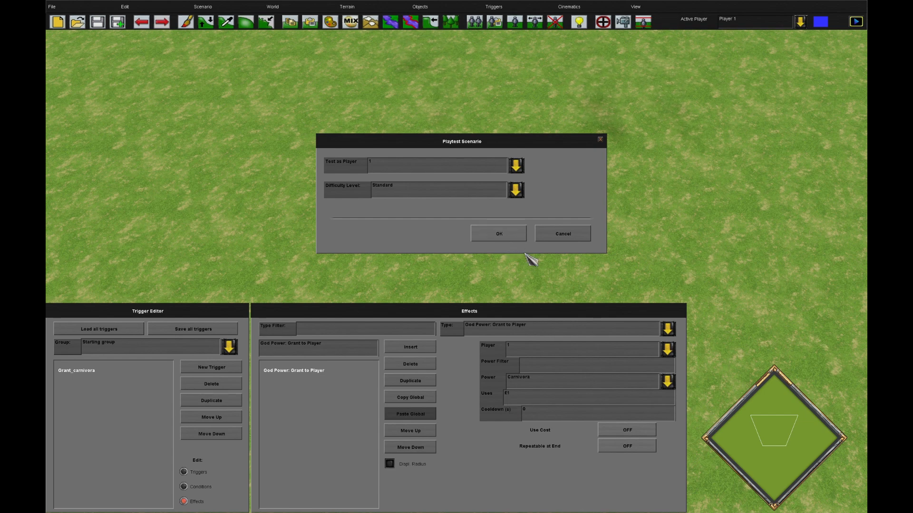
pyautogui.click(510, 240)
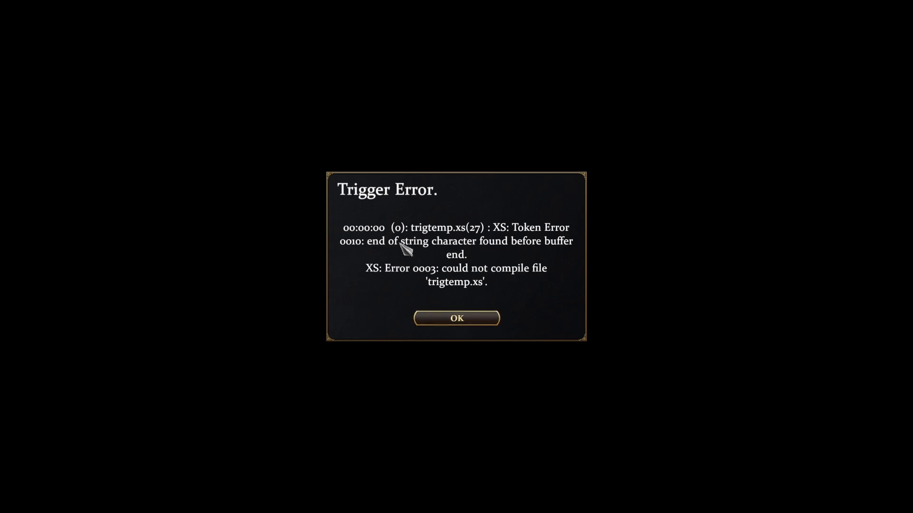
pyautogui.click(459, 325)
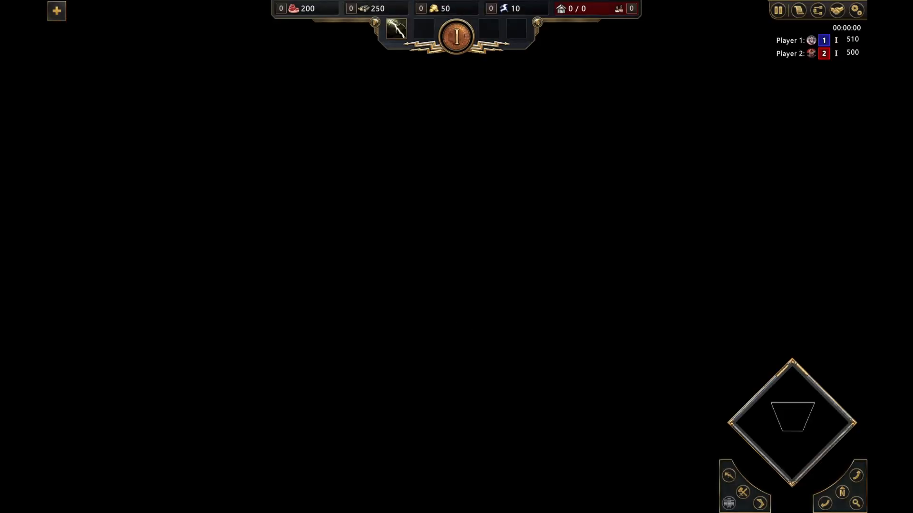
pyautogui.press('Escape')
pyautogui.click(505, 203)
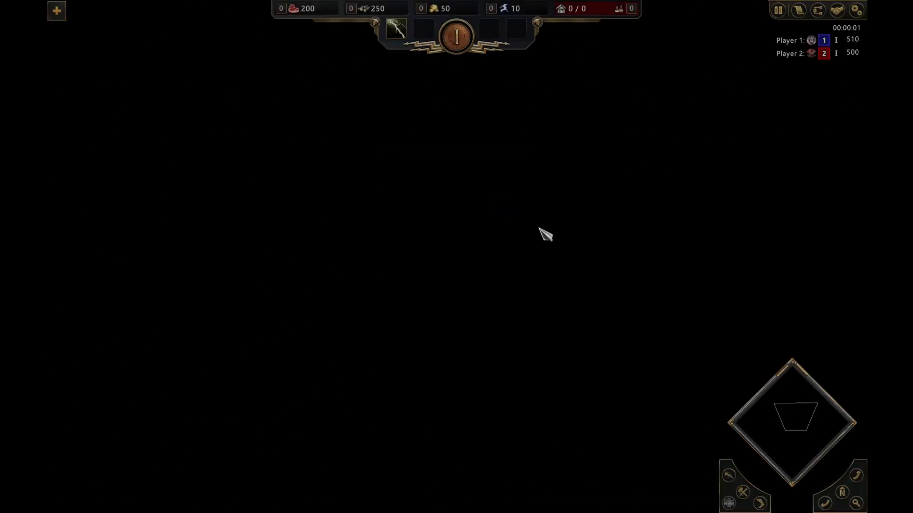
pyautogui.click(787, 440)
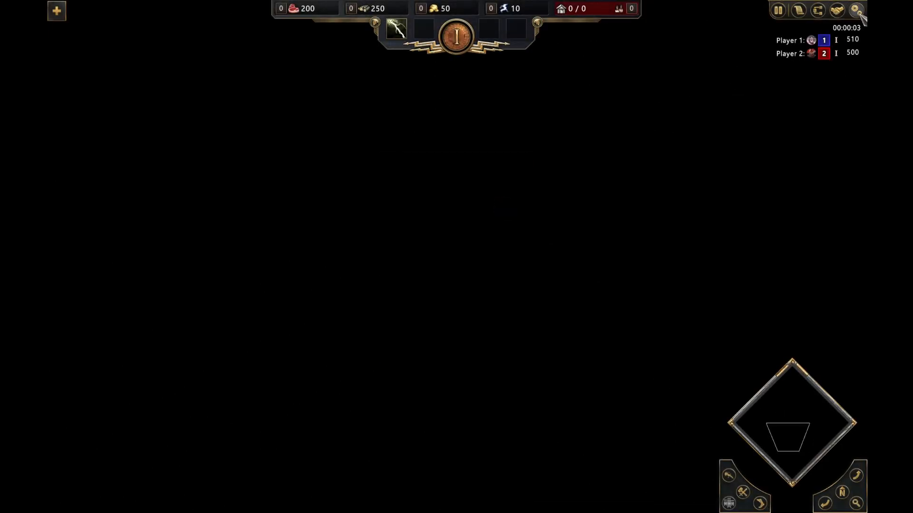
pyautogui.click(853, 9)
pyautogui.click(489, 345)
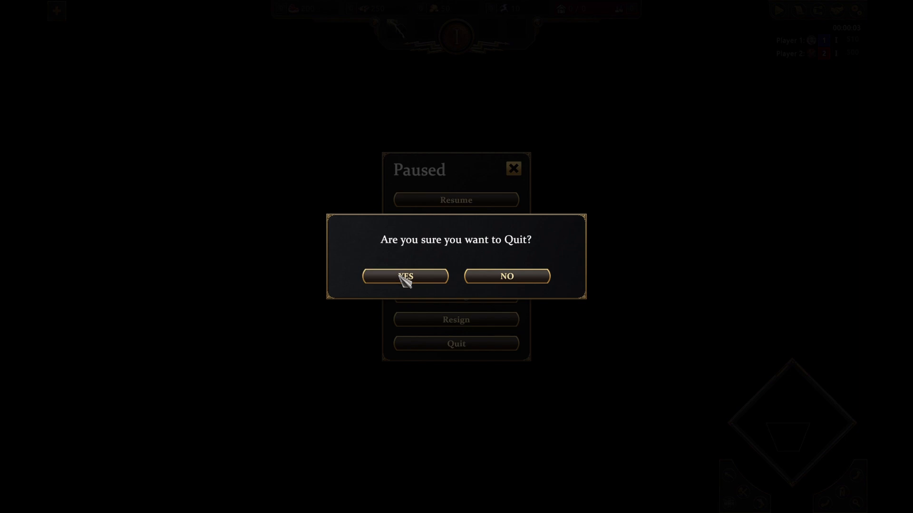
pyautogui.click(399, 276)
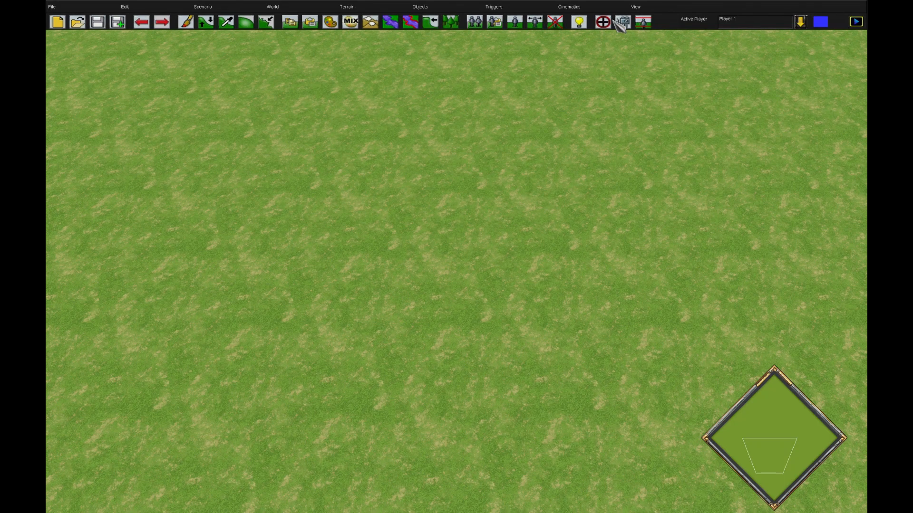
# - Reopen the trigger editor and review the effects of Trigger_1 and of Grant_carnivora in Starting group, ending on Grant_carnivora's general settings
pyautogui.click(618, 23)
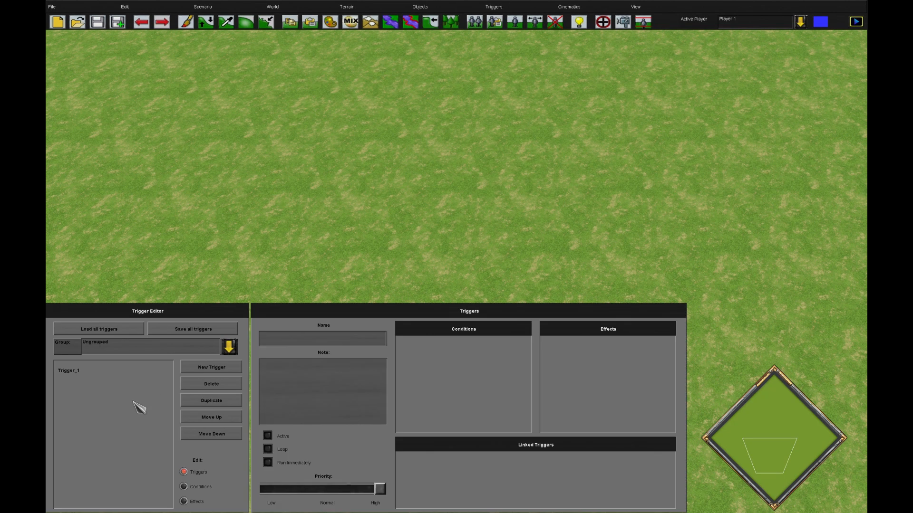
pyautogui.click(69, 371)
pyautogui.click(184, 501)
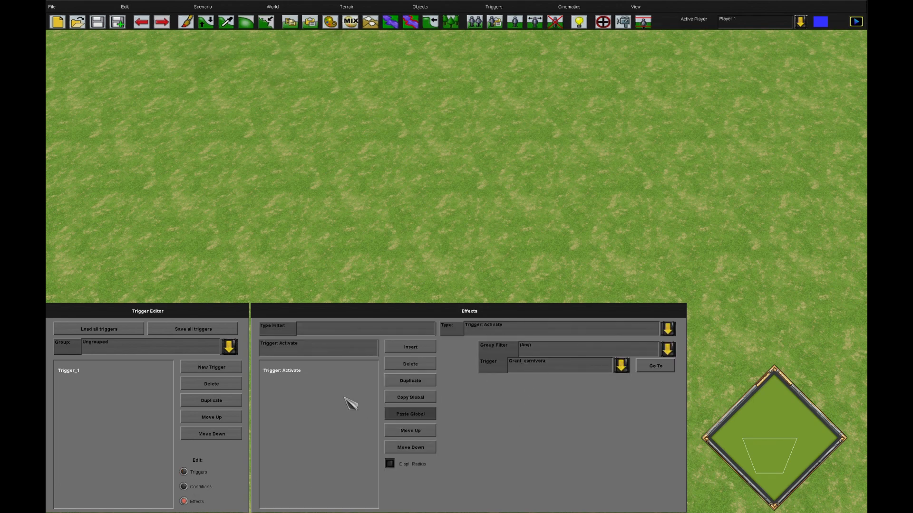
pyautogui.click(123, 351)
pyautogui.click(121, 380)
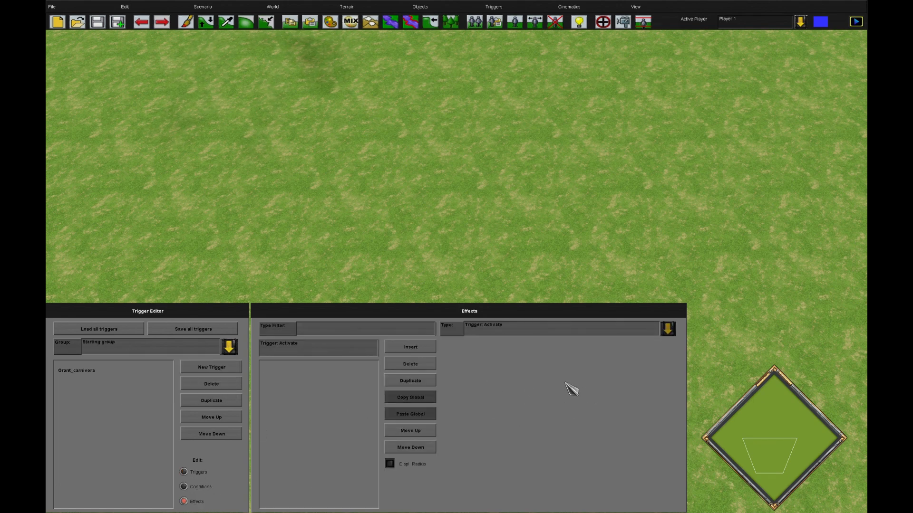
pyautogui.click(76, 370)
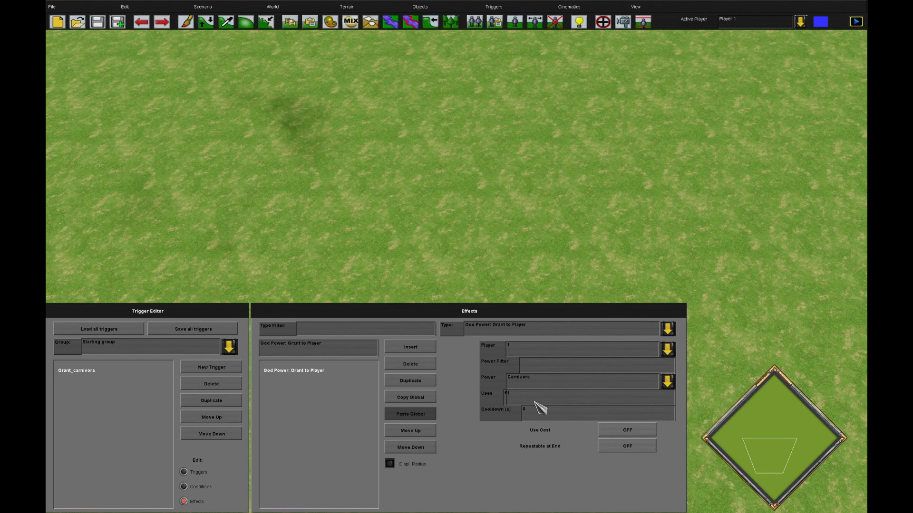
pyautogui.click(199, 471)
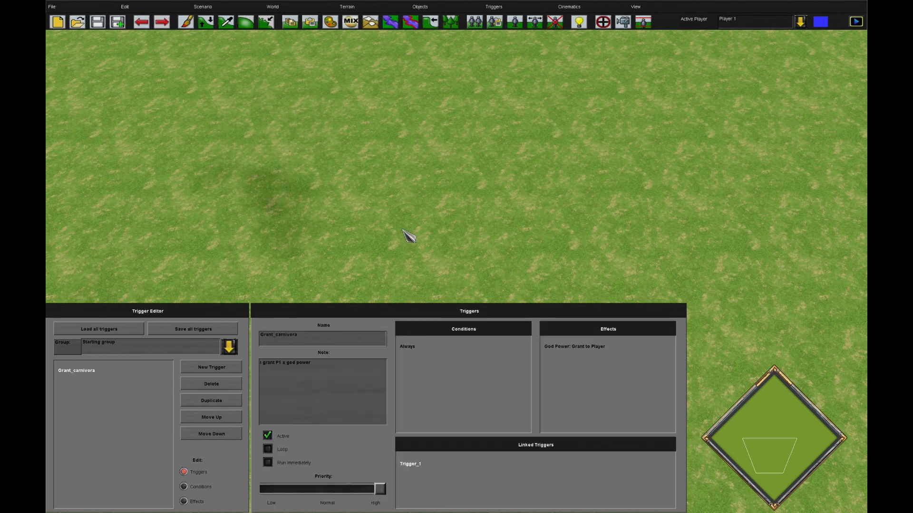